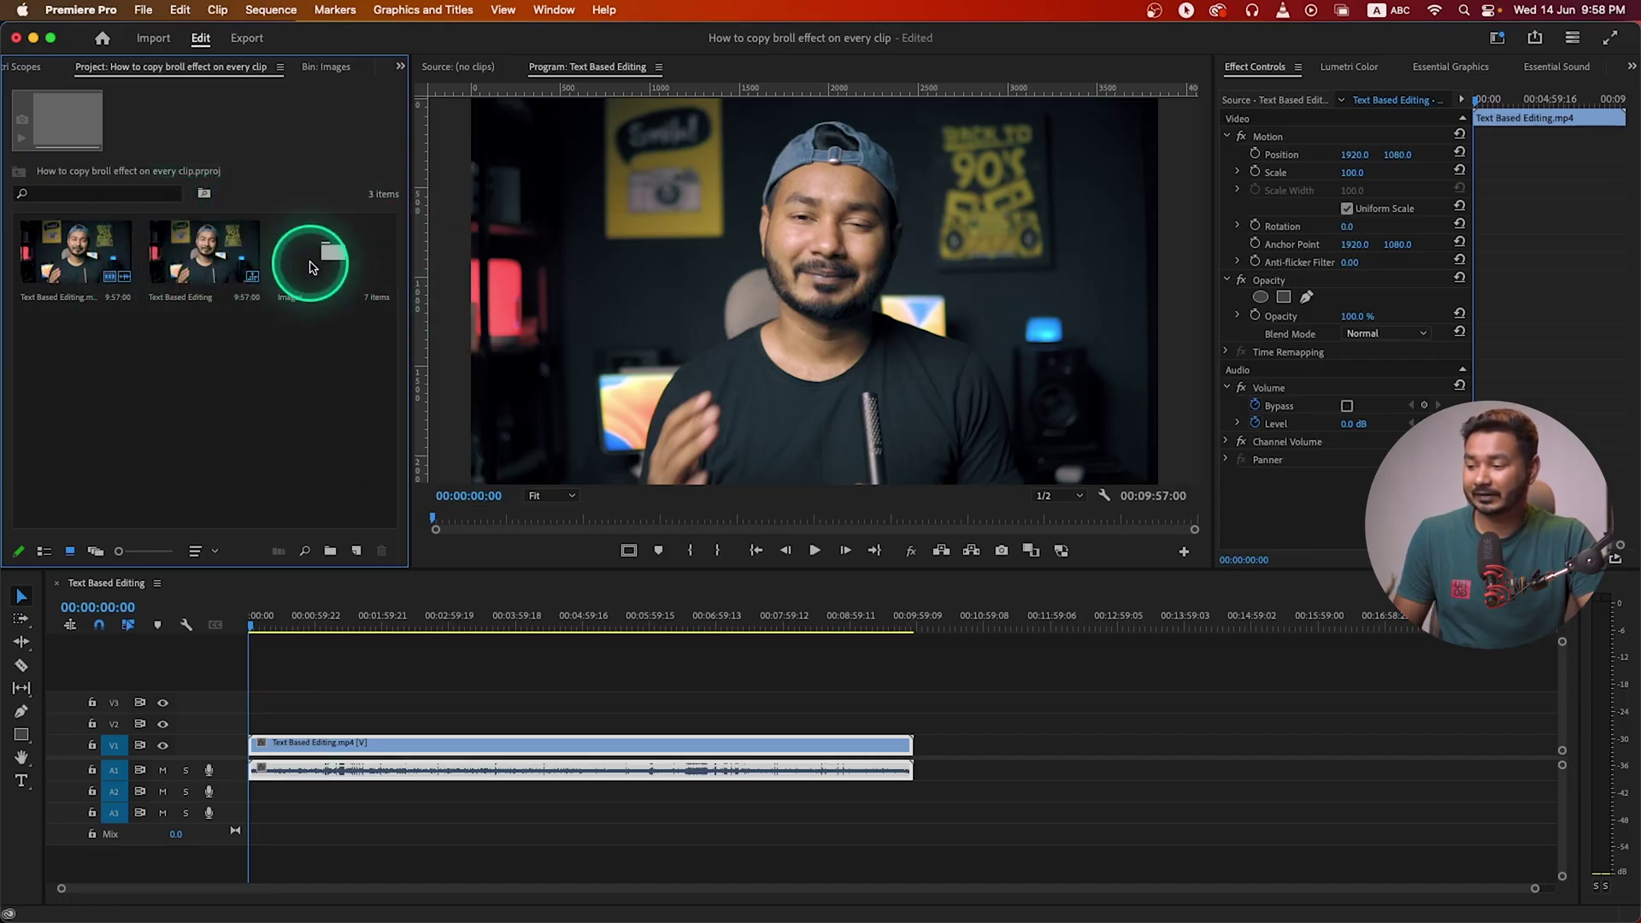
Open the Images bin, place the amin-asbaghipour image on V2, and trim it shorter
{"action": "double_click", "coordinate": [333, 254]}
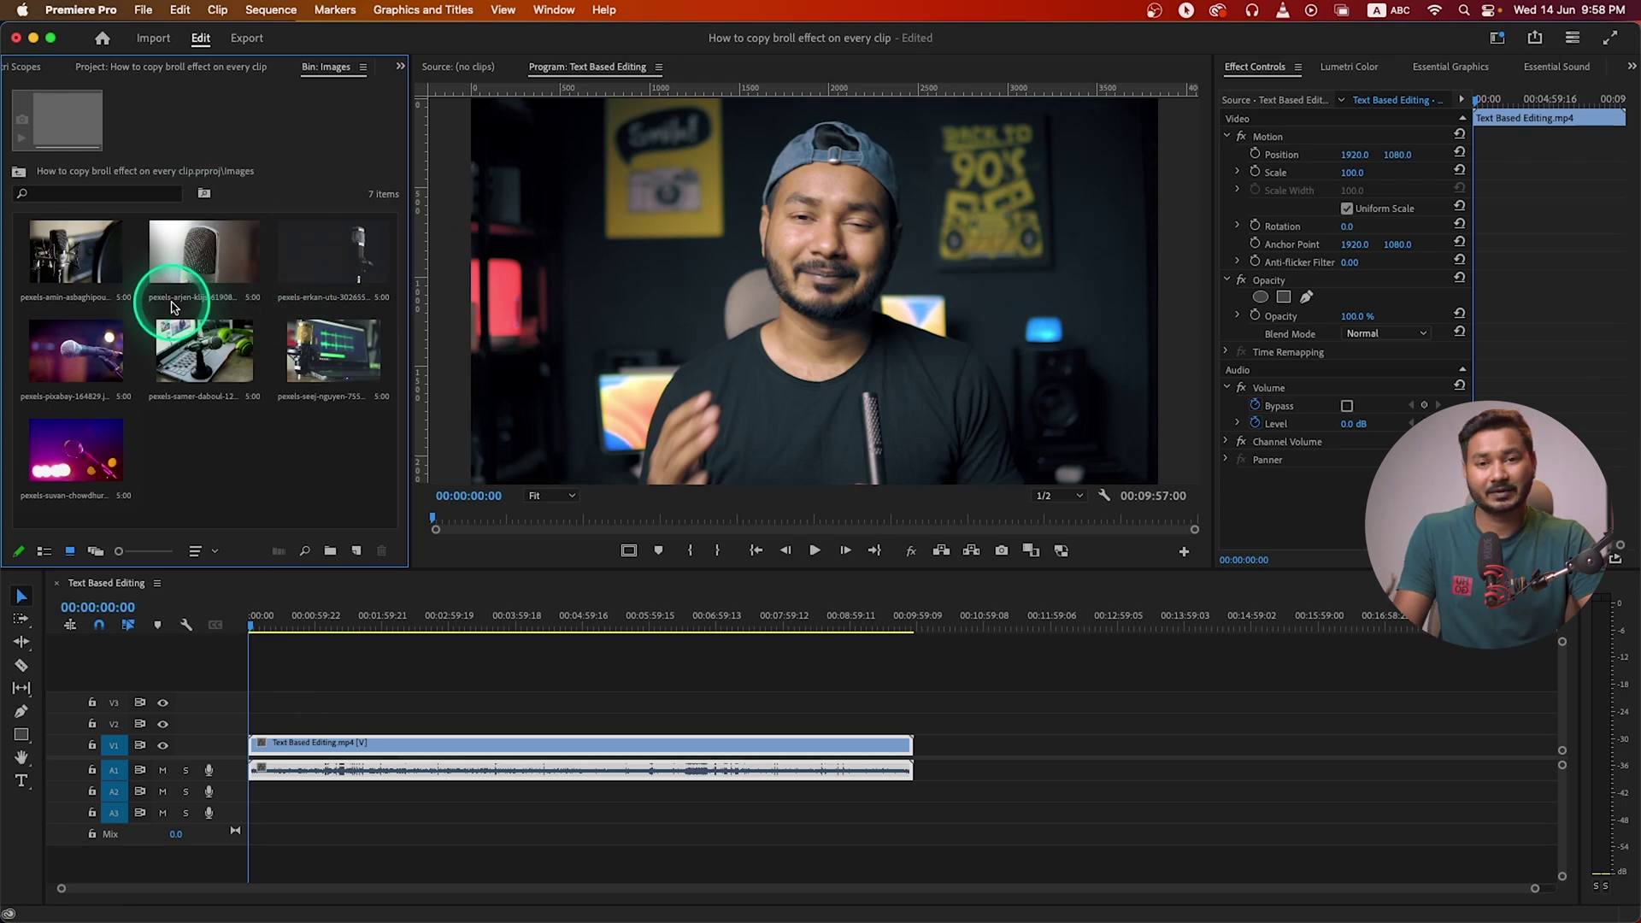
{"action": "left_click_drag", "start_coordinate": [81, 257], "coordinate": [287, 649]}
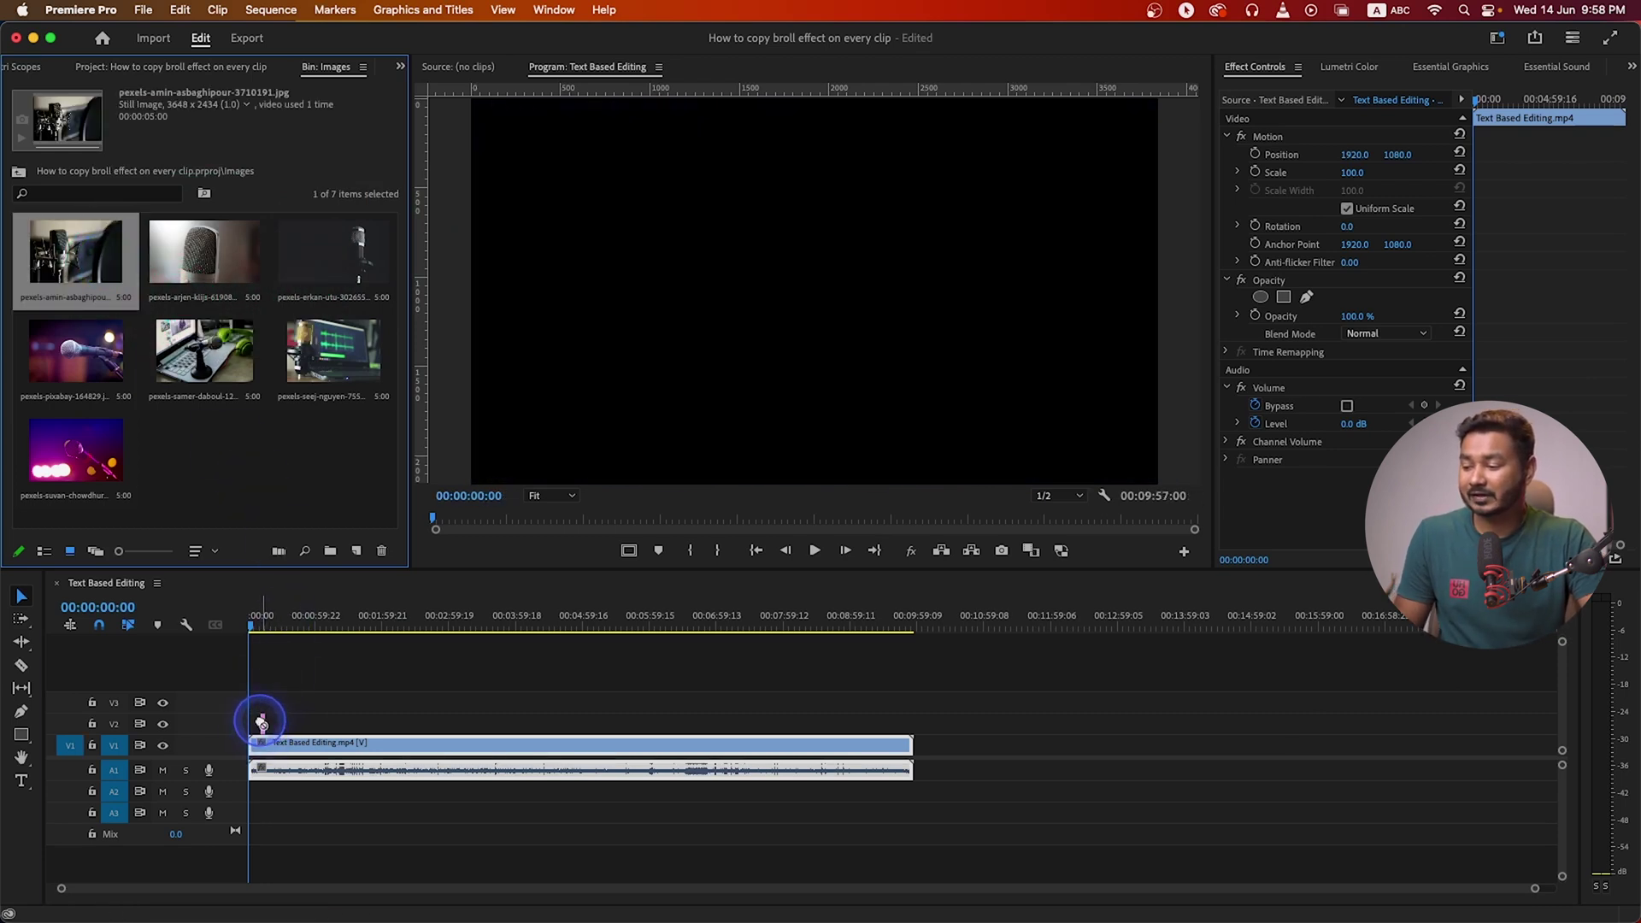
{"action": "left_click_drag", "start_coordinate": [262, 722], "coordinate": [257, 715]}
{"action": "scroll", "coordinate": [265, 722], "scroll_direction": "up", "scroll_amount": 5}
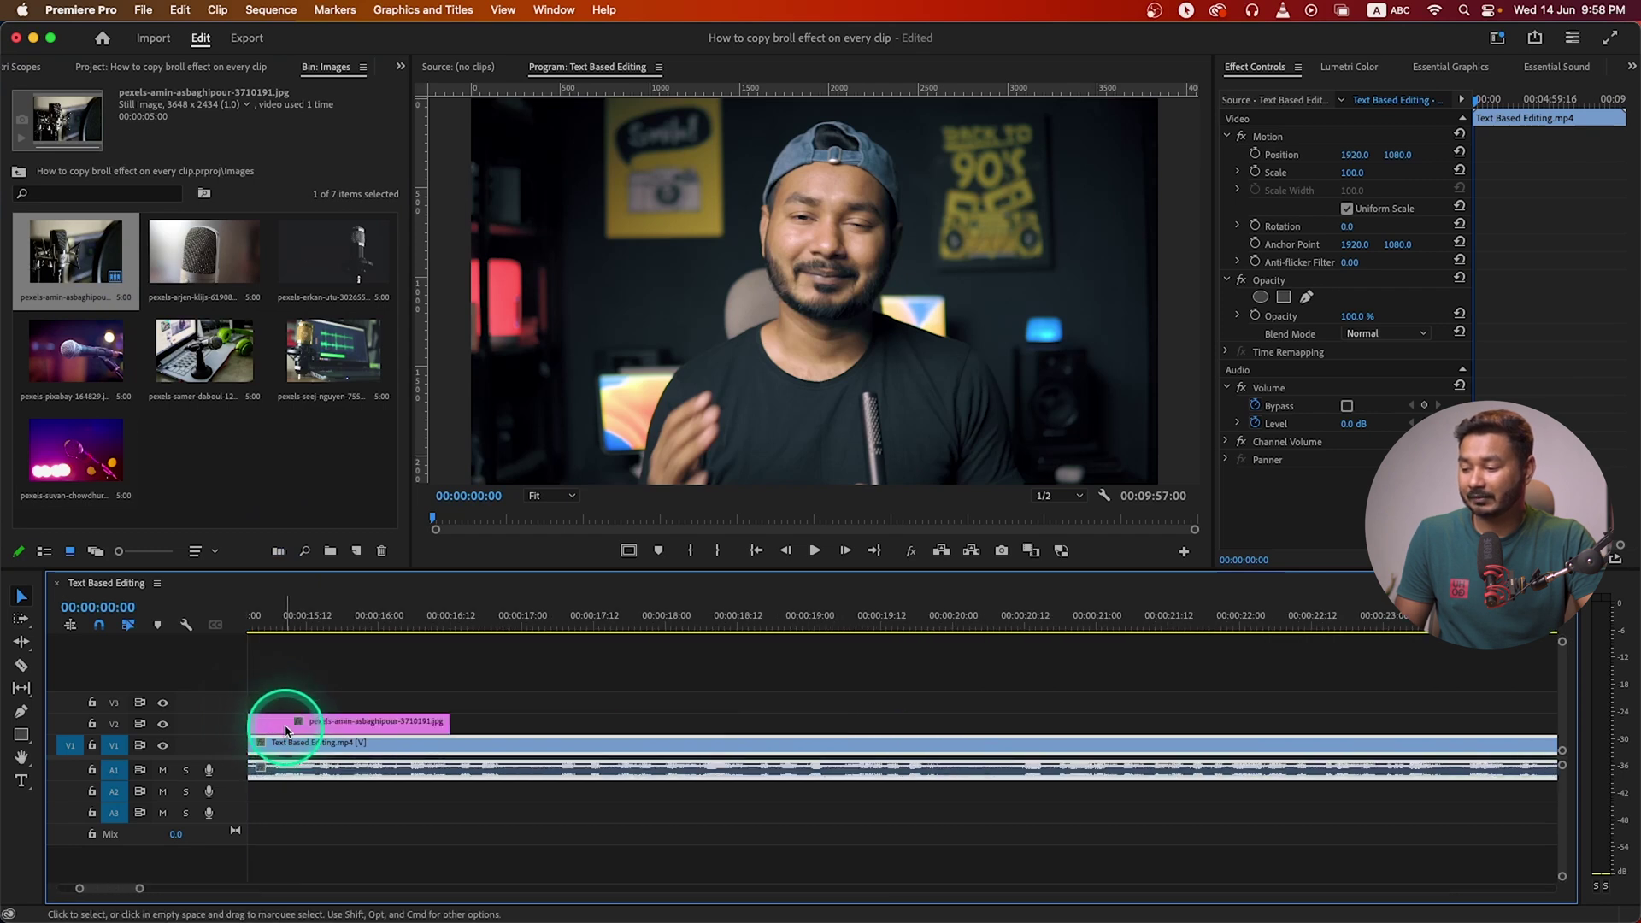
{"action": "scroll", "coordinate": [287, 728], "scroll_direction": "down", "scroll_amount": 1}
{"action": "scroll", "coordinate": [421, 721], "scroll_direction": "left", "scroll_amount": 6}
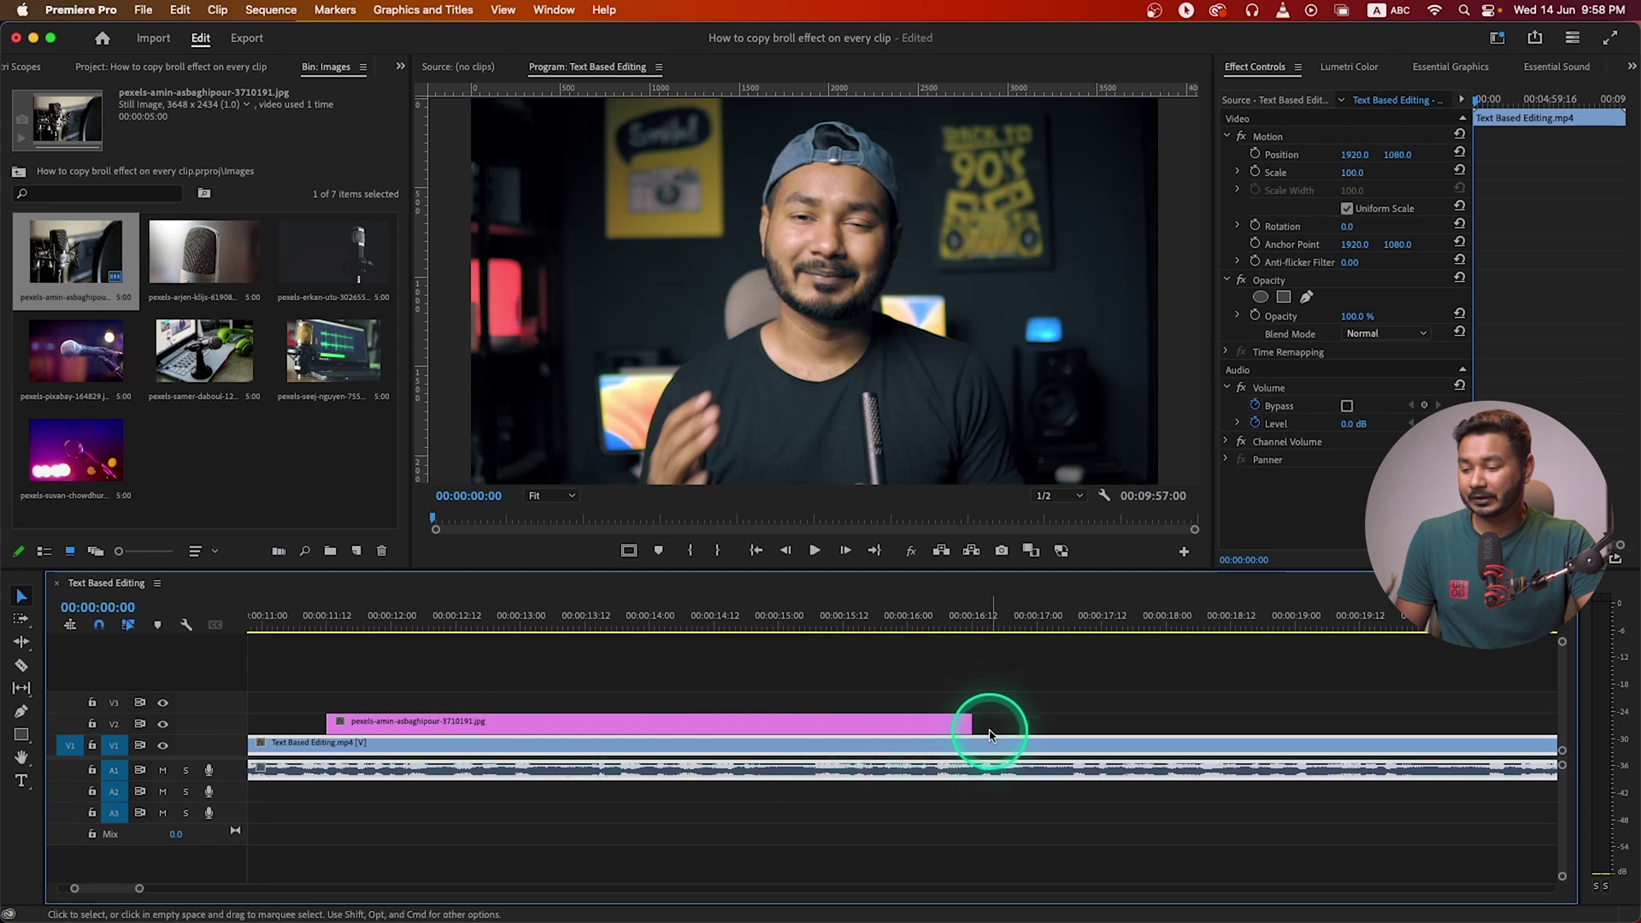
{"action": "left_click_drag", "start_coordinate": [962, 723], "coordinate": [864, 723]}
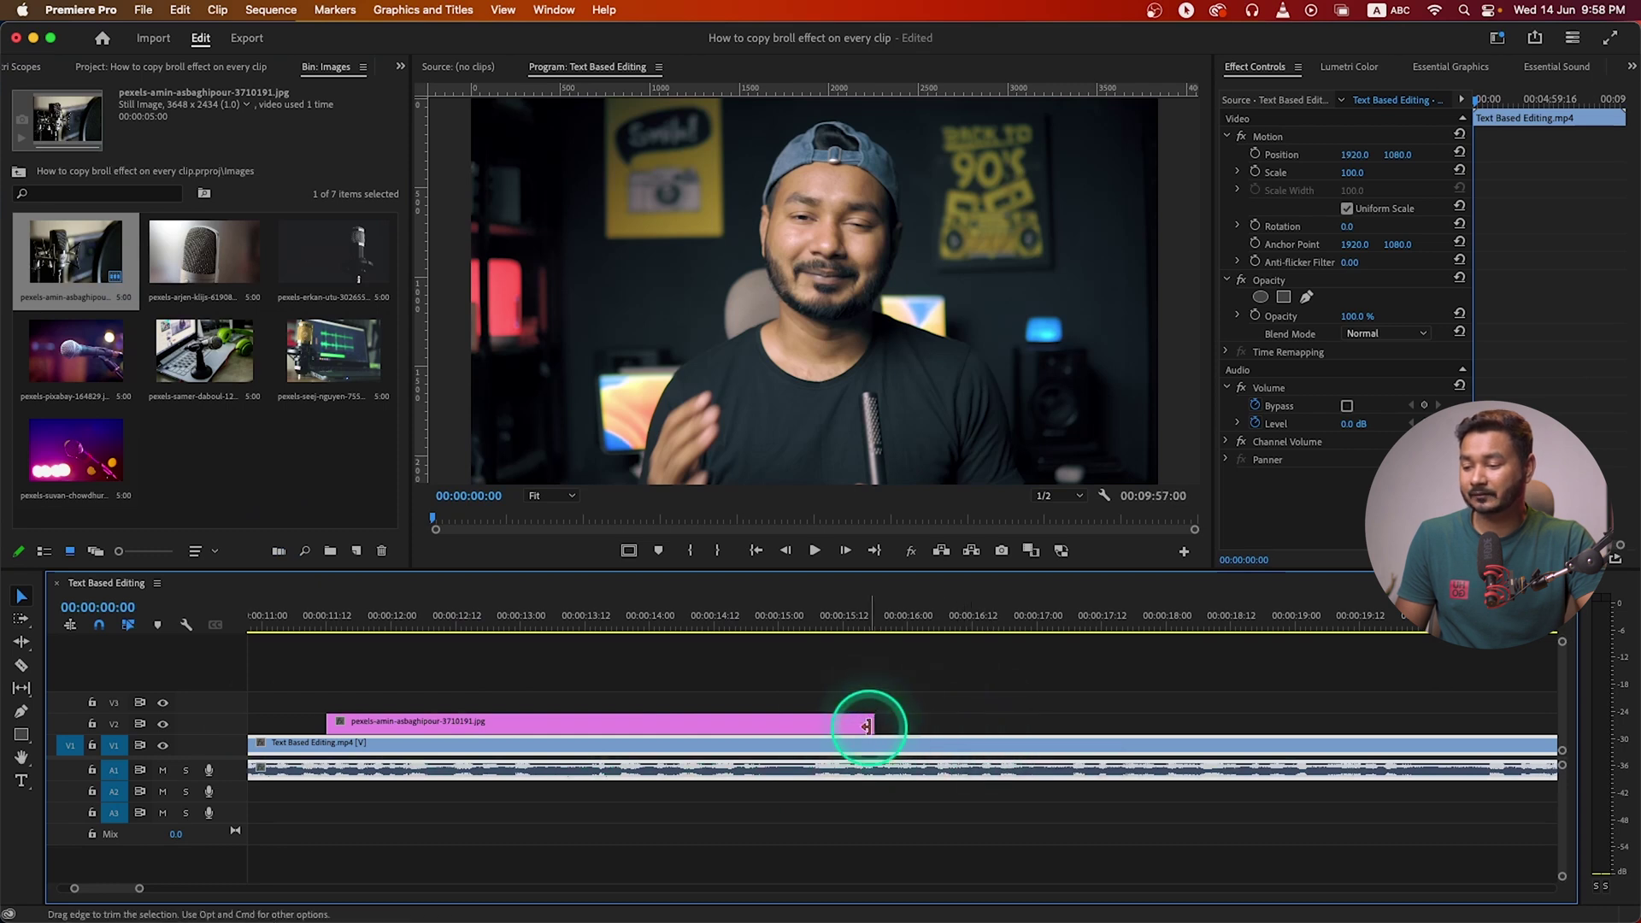
Add the arjen-klijs image to V2 above the talking head and shorten its end
{"action": "key", "text": "backslash"}
{"action": "scroll", "coordinate": [377, 715], "scroll_direction": "up", "scroll_amount": 2}
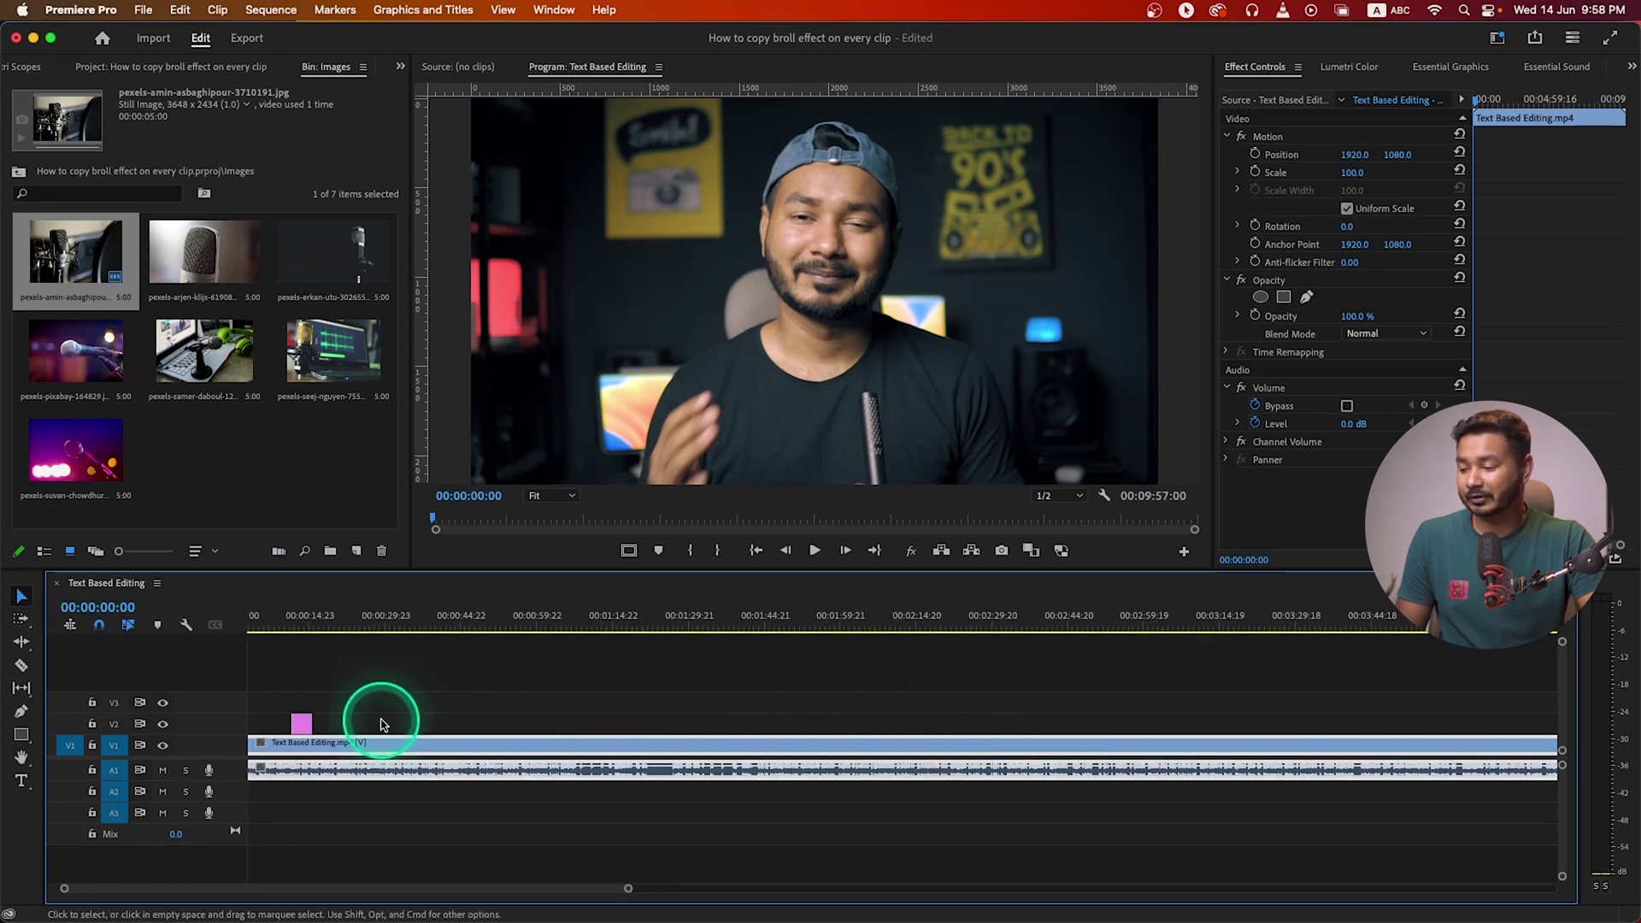
{"action": "left_click_drag", "start_coordinate": [220, 308], "coordinate": [361, 722]}
{"action": "scroll", "coordinate": [370, 718], "scroll_direction": "up", "scroll_amount": 6}
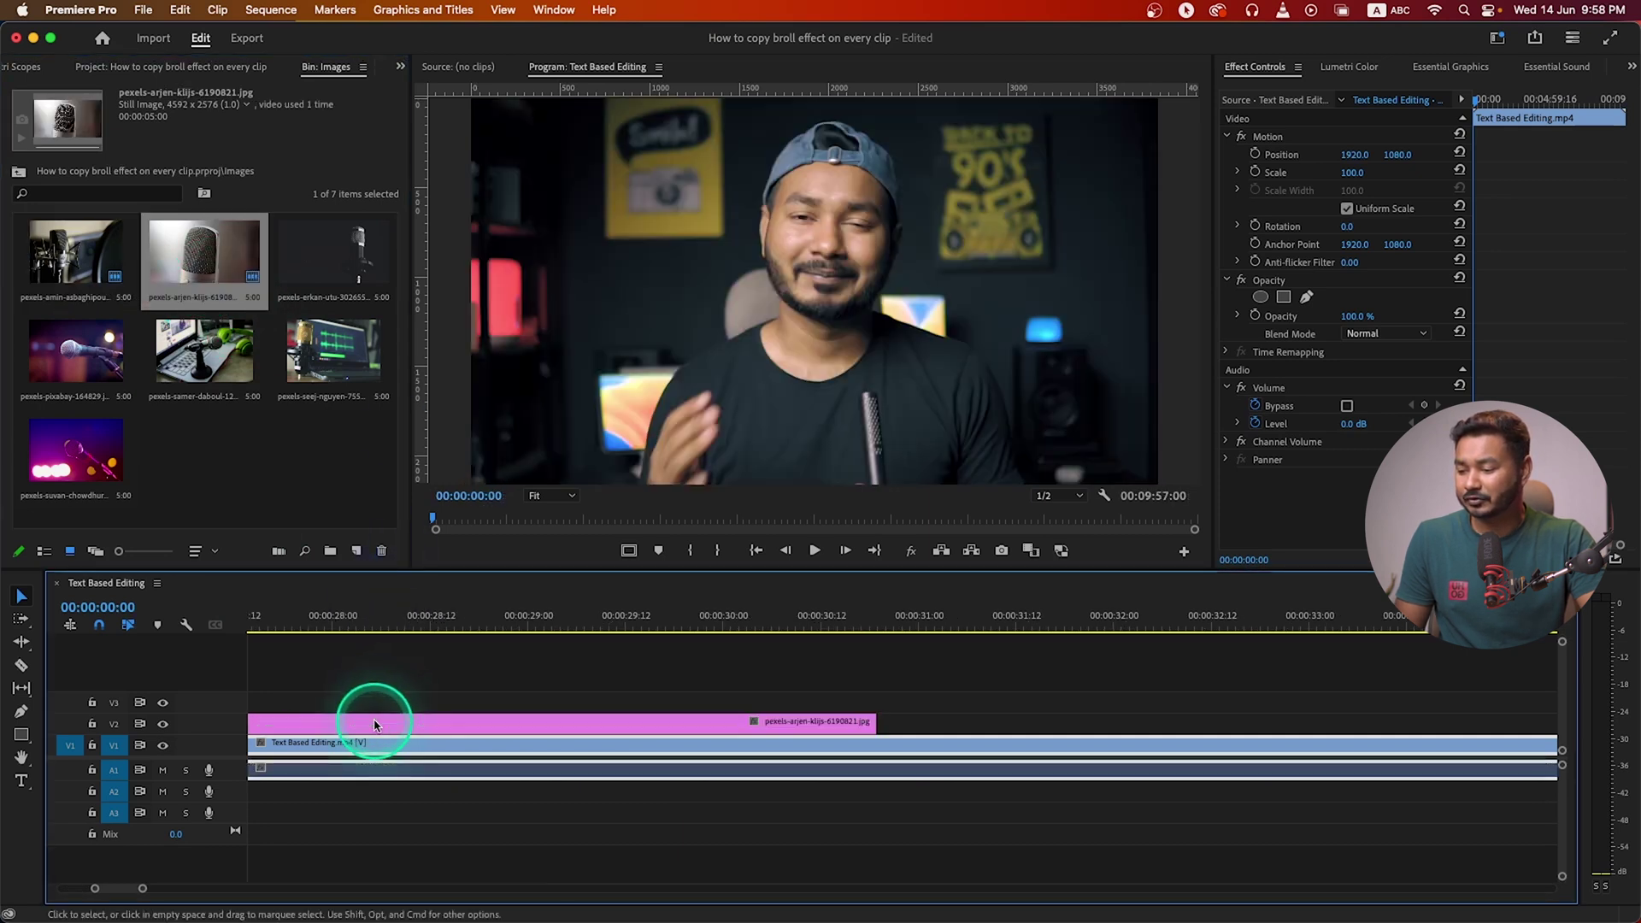
{"action": "scroll", "coordinate": [643, 725], "scroll_direction": "down", "scroll_amount": 3}
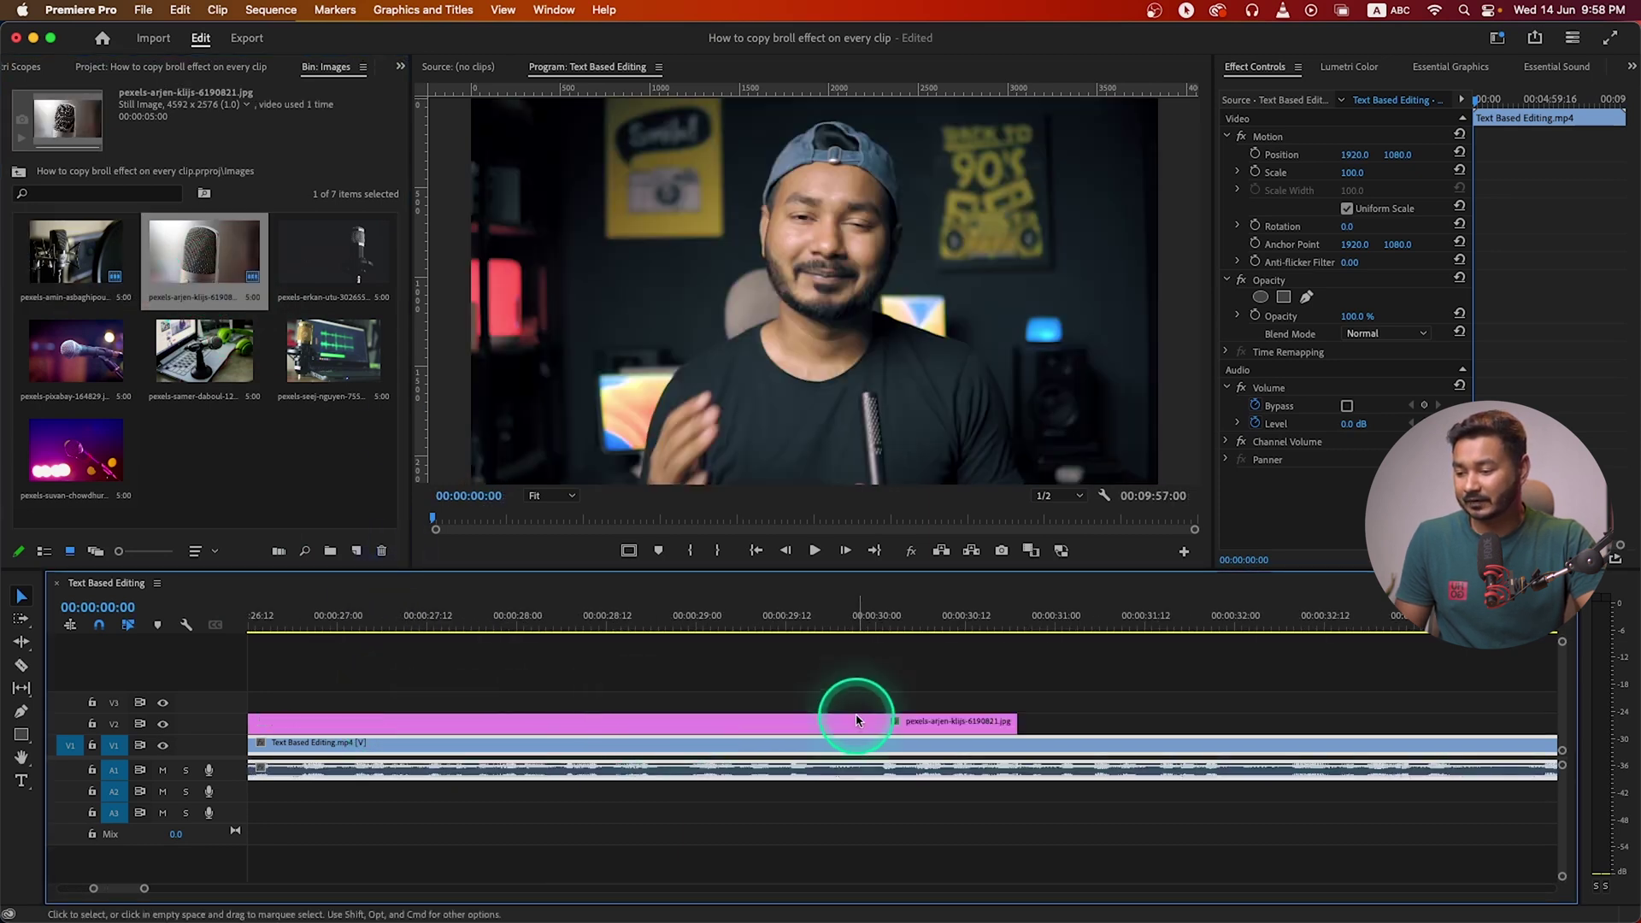
{"action": "left_click_drag", "start_coordinate": [1006, 722], "coordinate": [696, 732]}
{"action": "scroll", "coordinate": [694, 735], "scroll_direction": "down", "scroll_amount": 4}
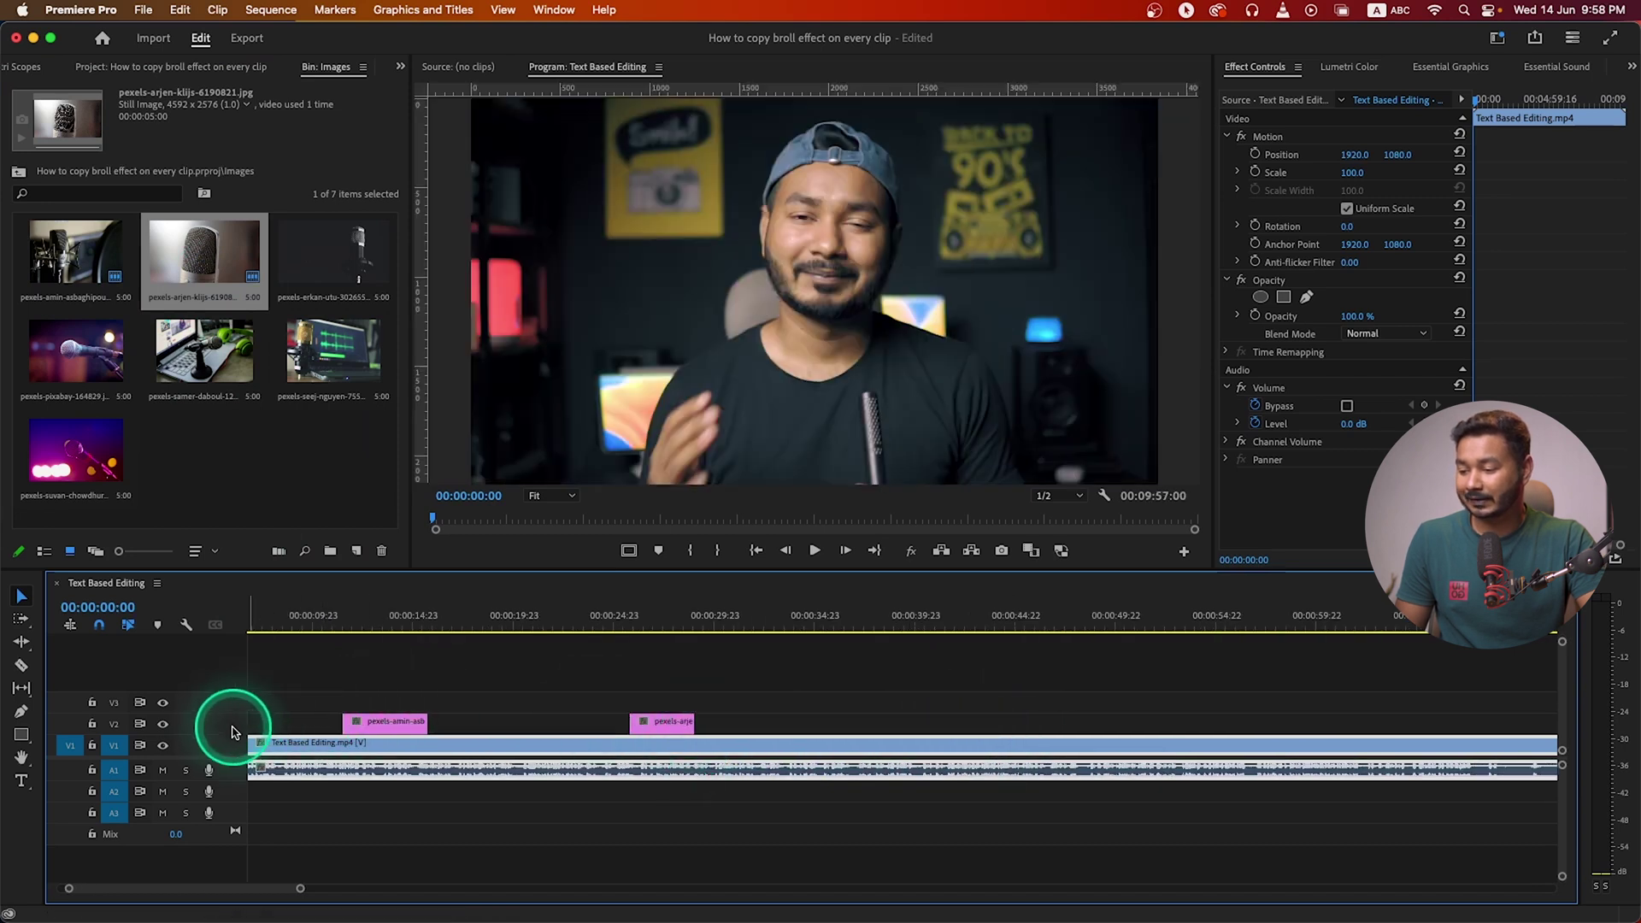
{"action": "scroll", "coordinate": [227, 727], "scroll_direction": "up", "scroll_amount": 1}
Add the erkan-utu, pixabay, samer-daboul and seej-nguyen images at spaced points along V2
{"action": "left_click_drag", "start_coordinate": [332, 261], "coordinate": [933, 712]}
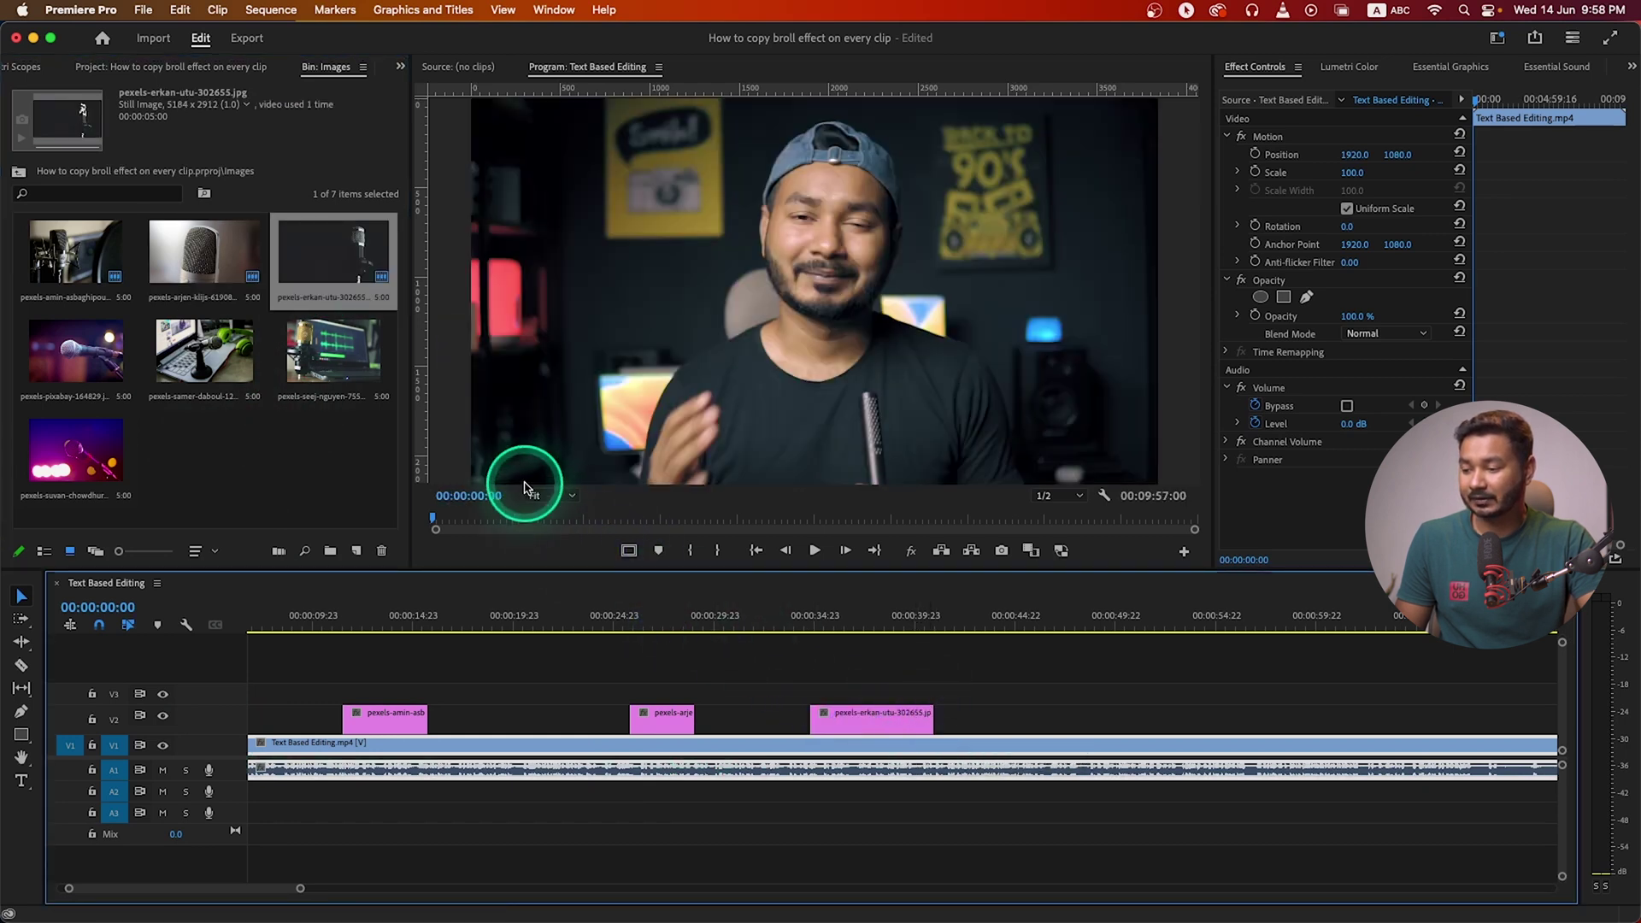
{"action": "left_click_drag", "start_coordinate": [128, 369], "coordinate": [1102, 721]}
{"action": "mouse_move", "coordinate": [247, 366]}
{"action": "left_mouse_down"}
{"action": "mouse_move", "coordinate": [1043, 623]}
{"action": "mouse_move", "coordinate": [1221, 729]}
{"action": "left_mouse_up"}
{"action": "mouse_move", "coordinate": [333, 355]}
{"action": "left_mouse_down"}
{"action": "mouse_move", "coordinate": [1385, 737]}
{"action": "mouse_move", "coordinate": [1384, 710]}
{"action": "mouse_move", "coordinate": [1438, 716]}
{"action": "left_mouse_up"}
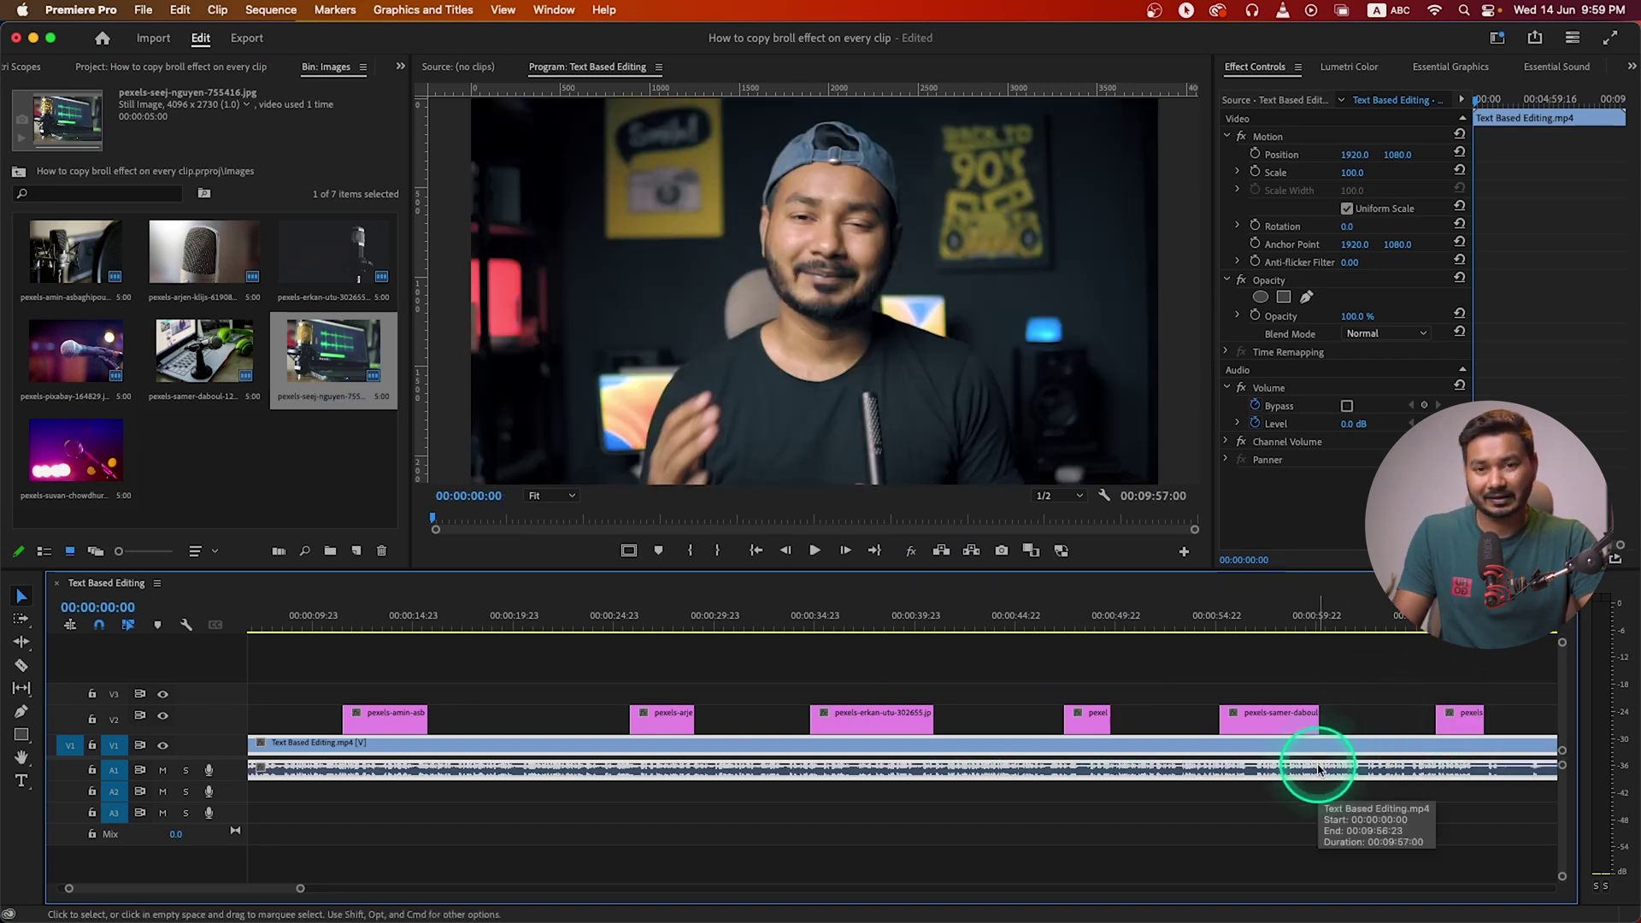
Add the suvan-chowdhury image near the end of V2 and play back from about ten seconds
{"action": "left_click", "coordinate": [1074, 784]}
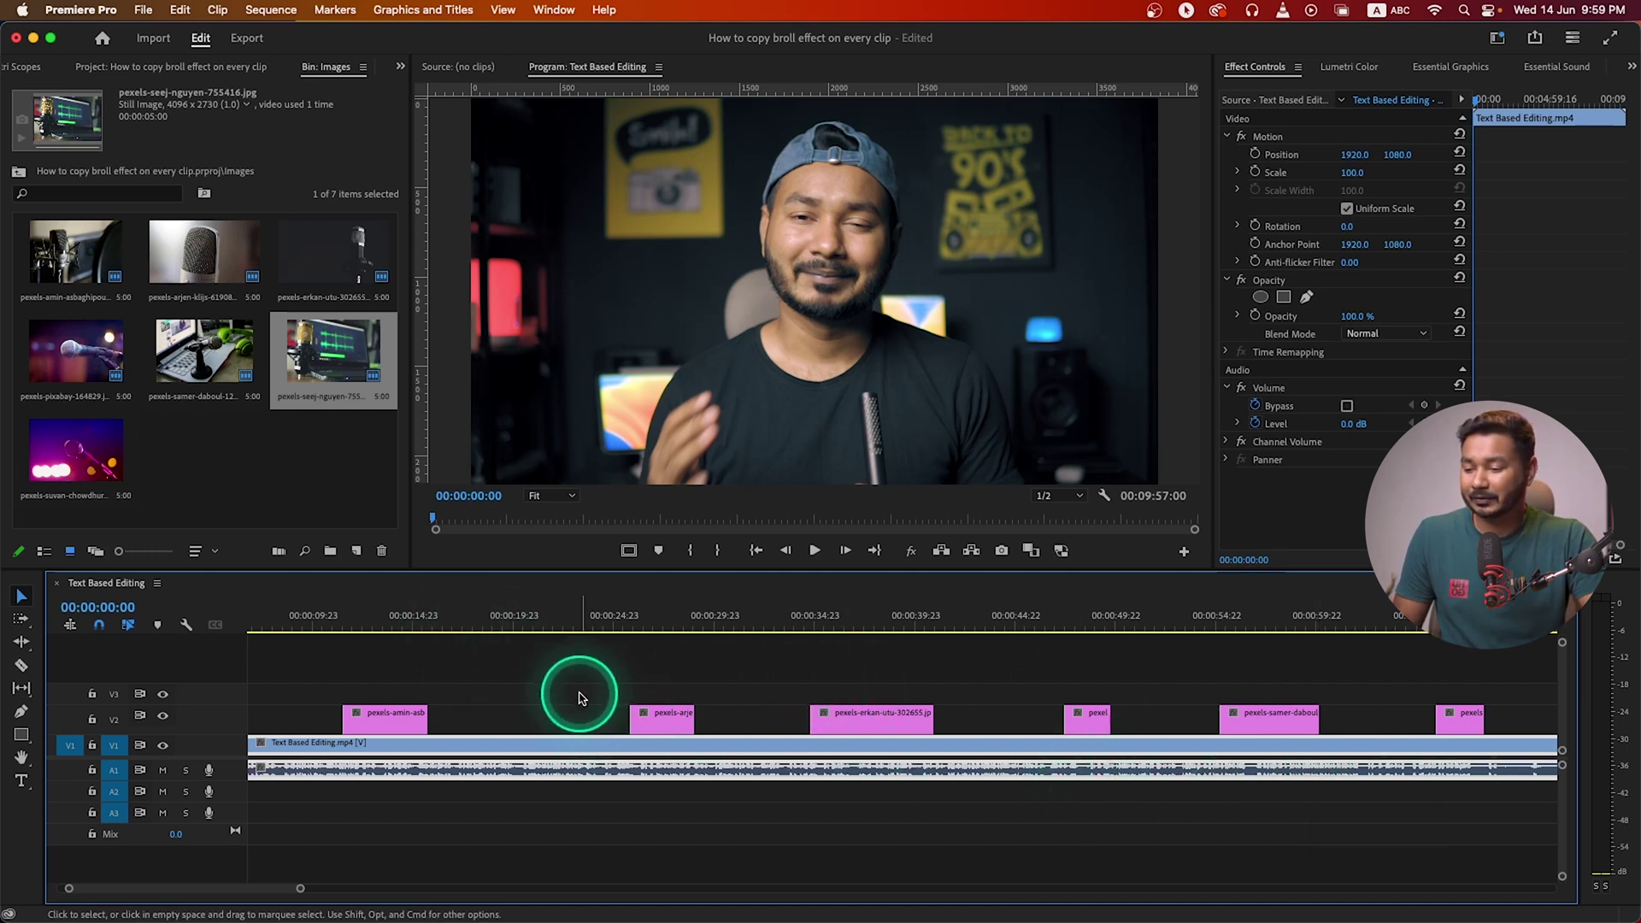
{"action": "scroll", "coordinate": [578, 697], "scroll_direction": "down", "scroll_amount": 1}
{"action": "left_click_drag", "start_coordinate": [68, 452], "coordinate": [1440, 708]}
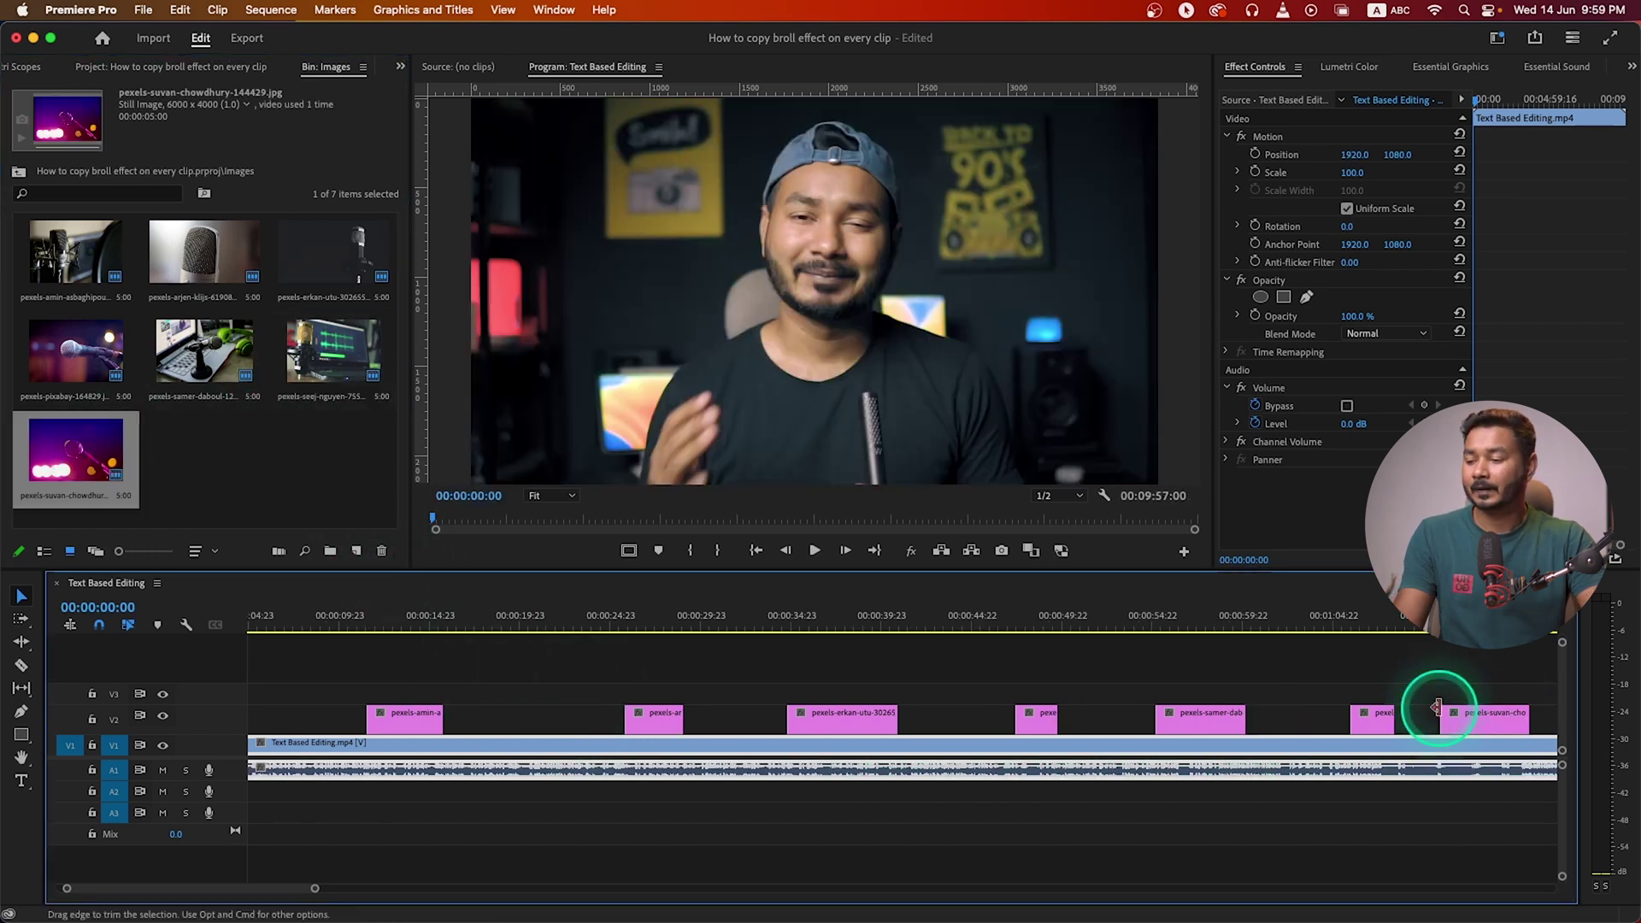
{"action": "left_click", "coordinate": [354, 619]}
{"action": "key", "text": "space"}
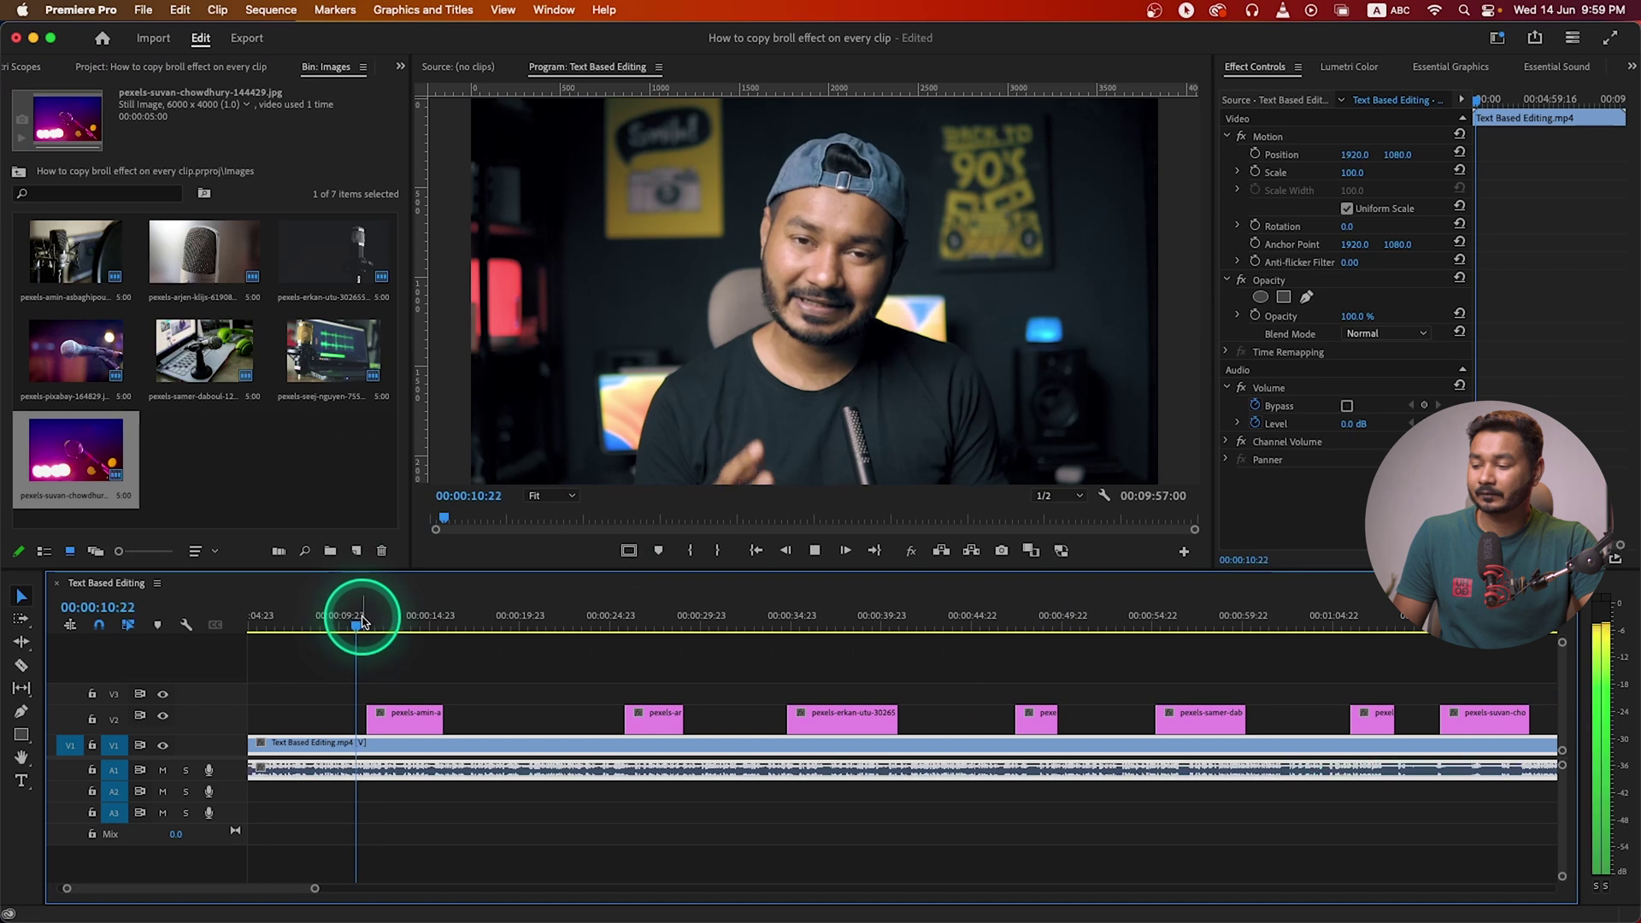
Scale the first V2 image clip to 111, copy its Motion, and select the other V2 clips
{"action": "key", "text": "space"}
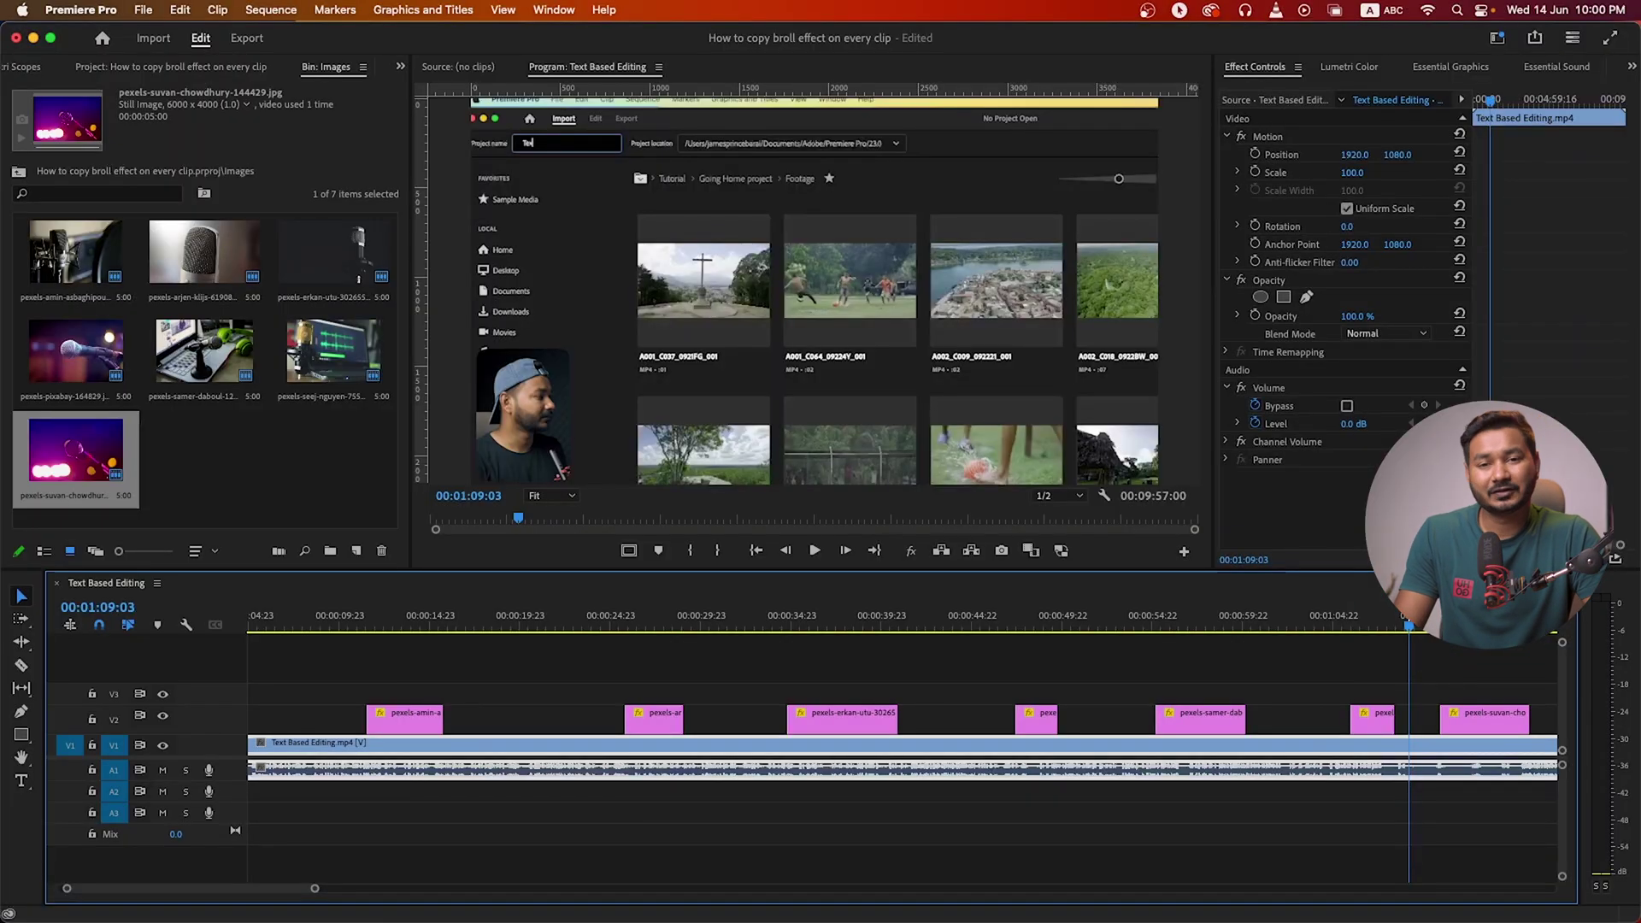
{"action": "left_click", "coordinate": [406, 613]}
{"action": "left_click", "coordinate": [393, 720]}
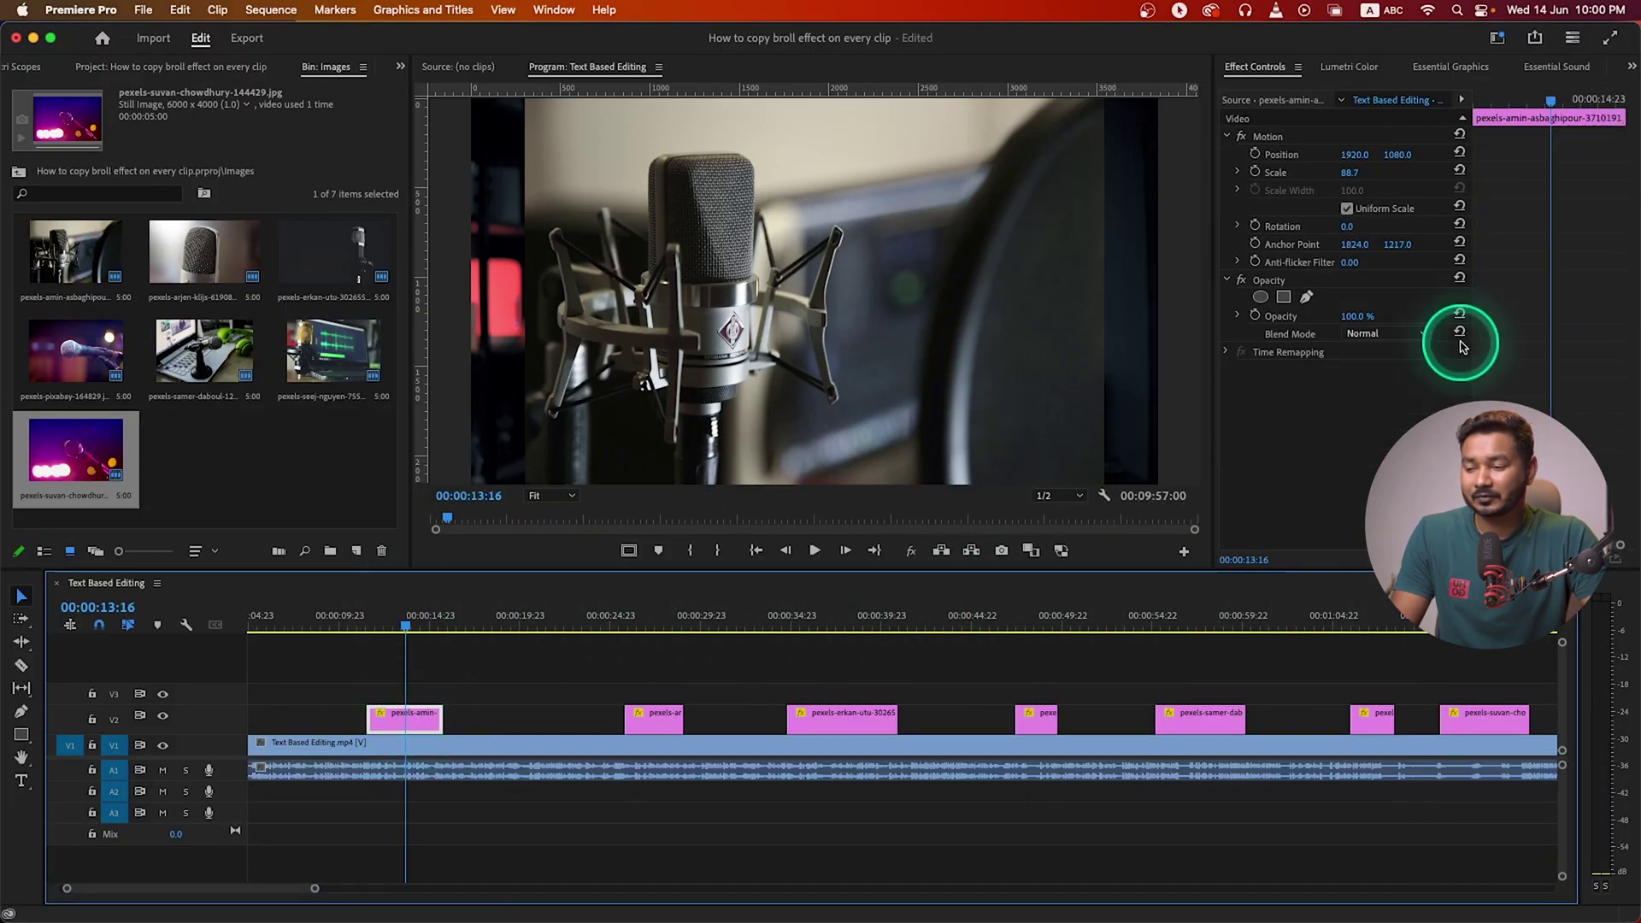
{"action": "left_click", "coordinate": [1347, 174]}
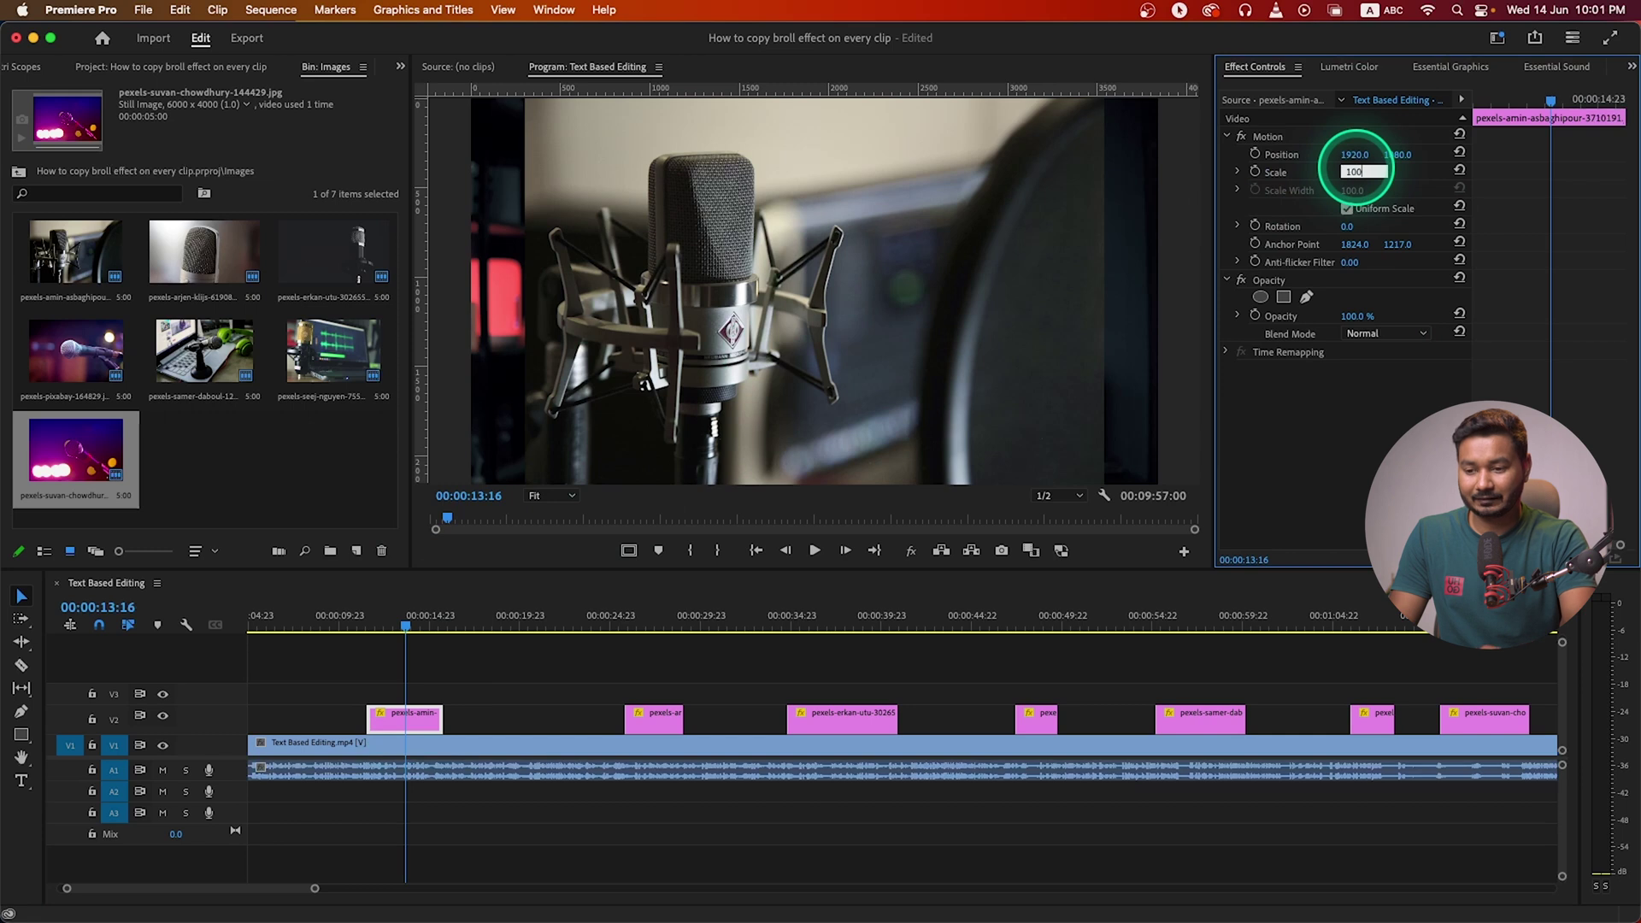
{"action": "type", "text": "100"}
{"action": "key", "text": "Return"}
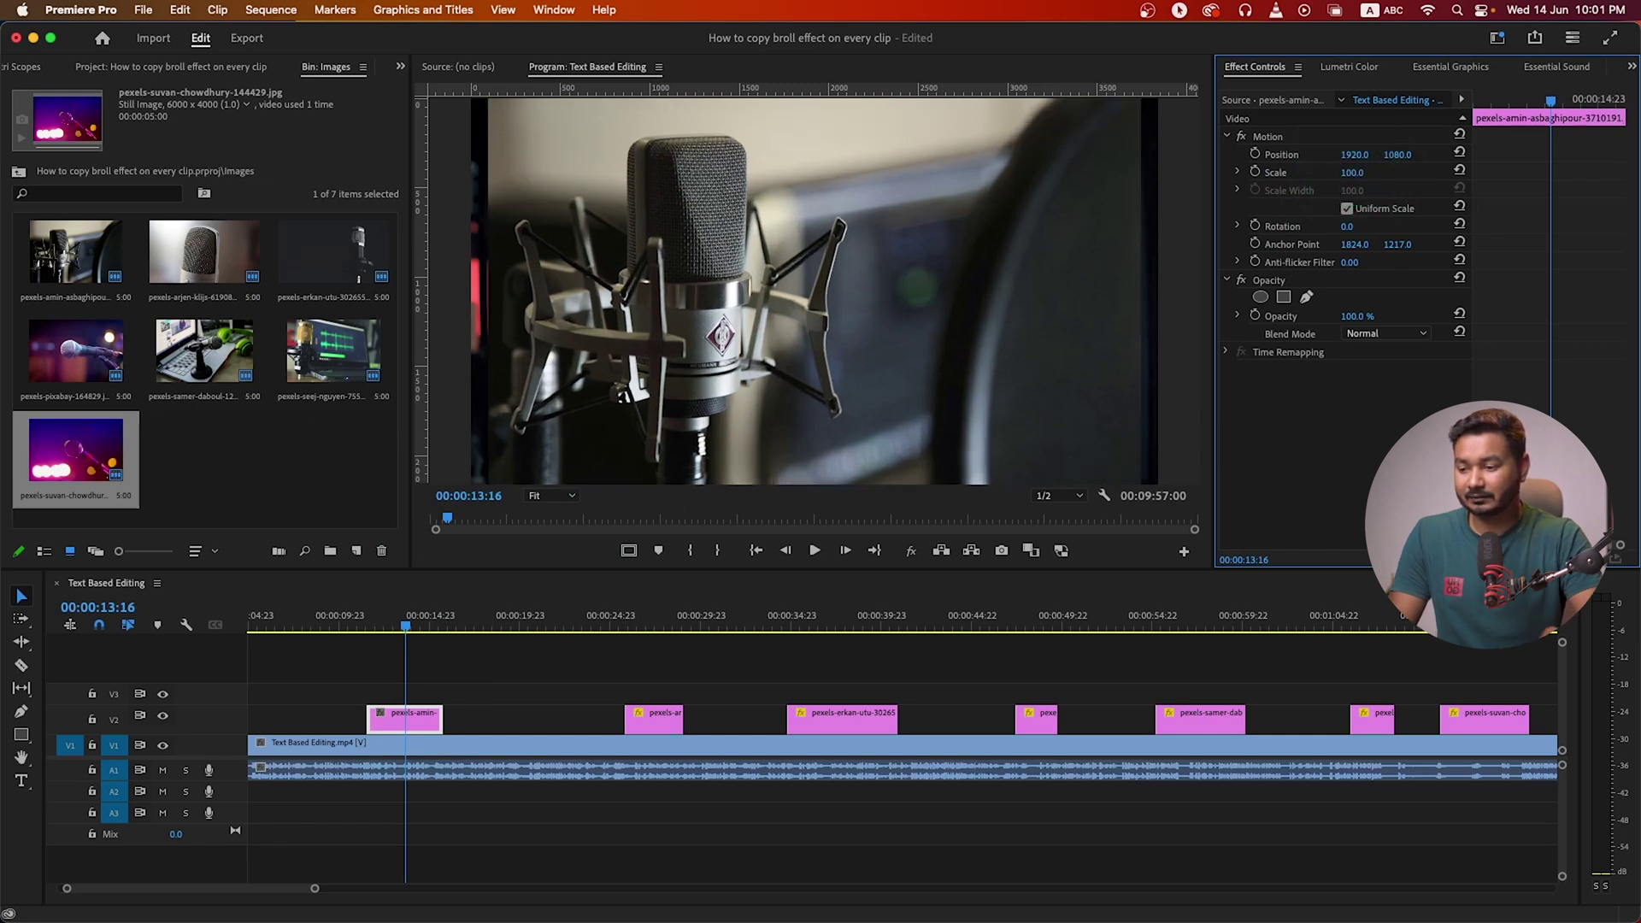
{"action": "left_click_drag", "start_coordinate": [1368, 177], "coordinate": [1370, 177]}
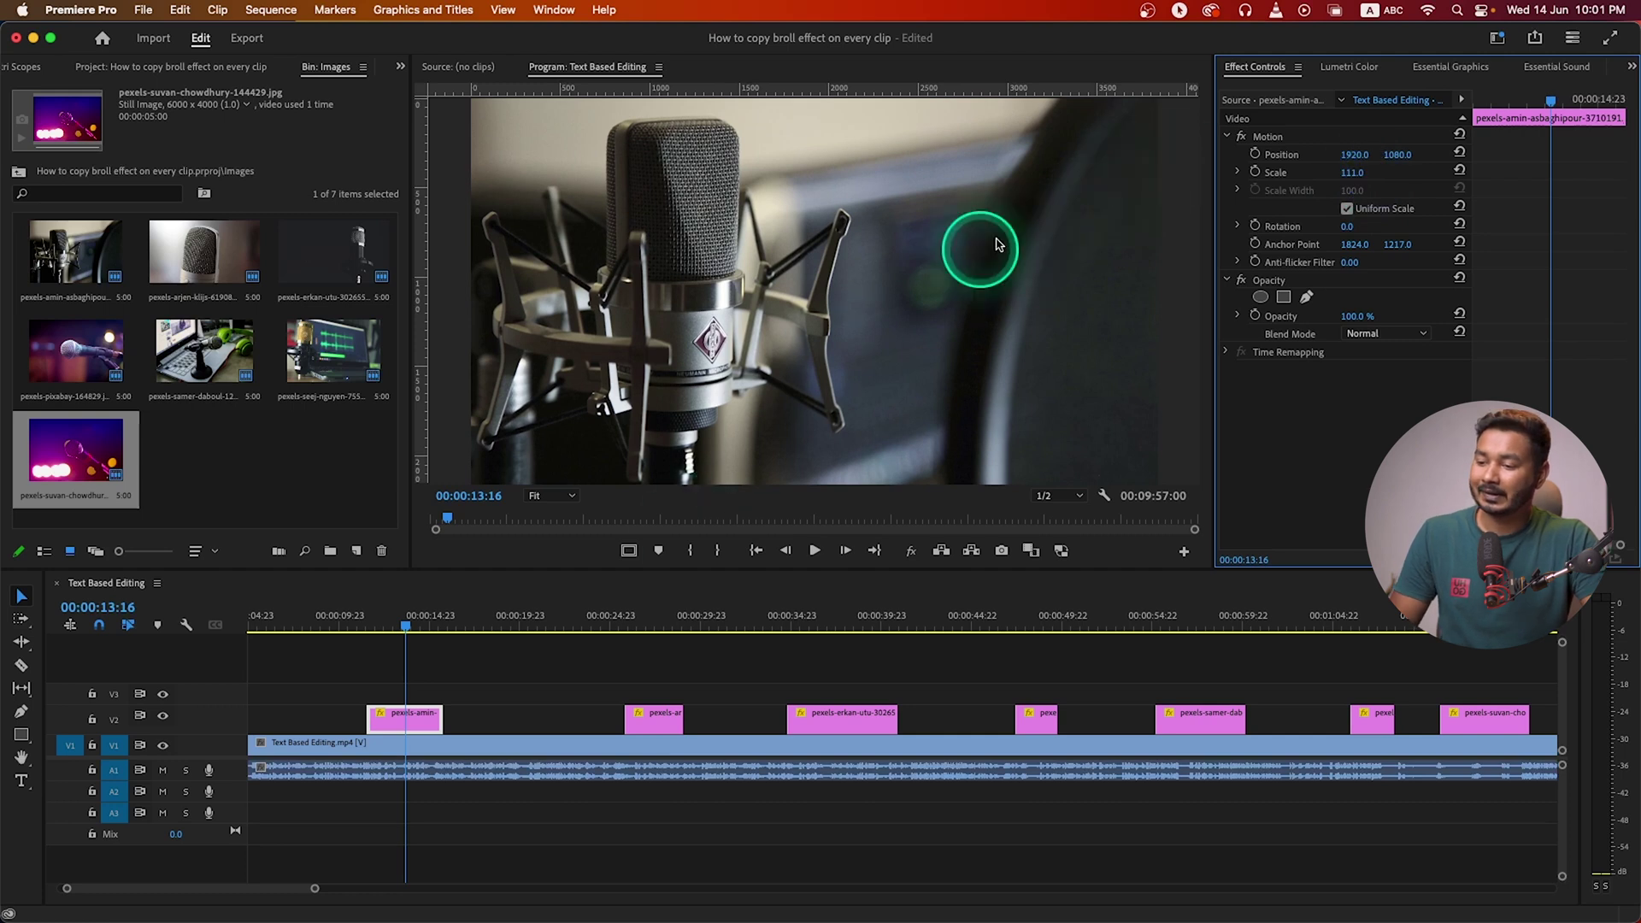
{"action": "left_click", "coordinate": [1282, 141]}
{"action": "left_click_drag", "start_coordinate": [631, 662], "coordinate": [1513, 716]}
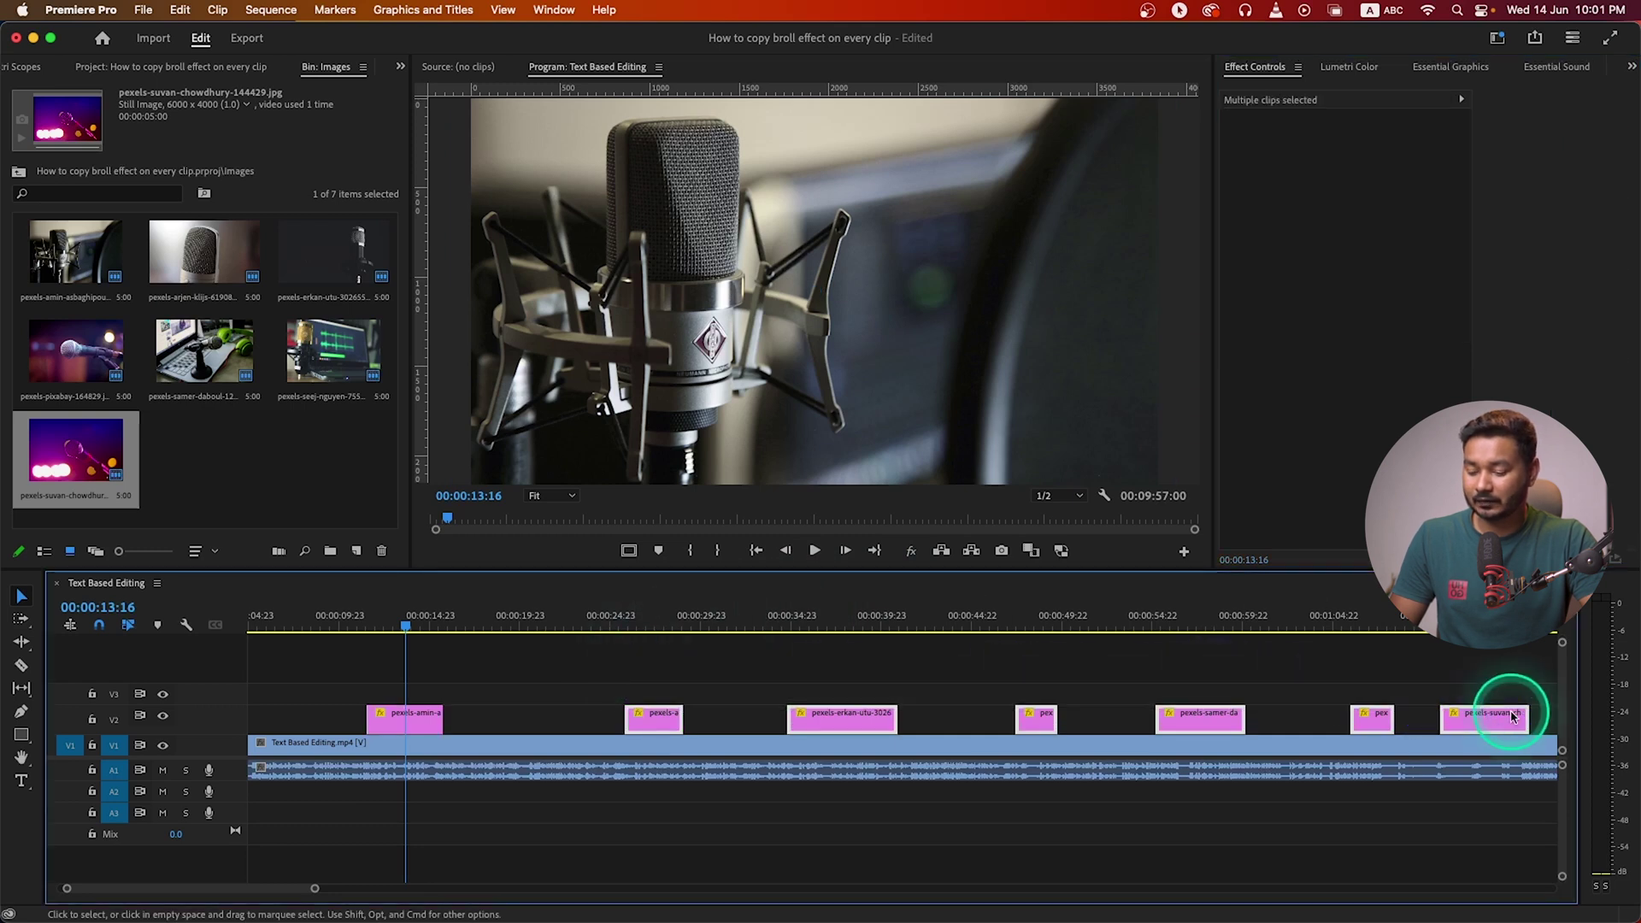
Reduce the arjen-klijs clip's Scale to 88
{"action": "left_click", "coordinate": [656, 617]}
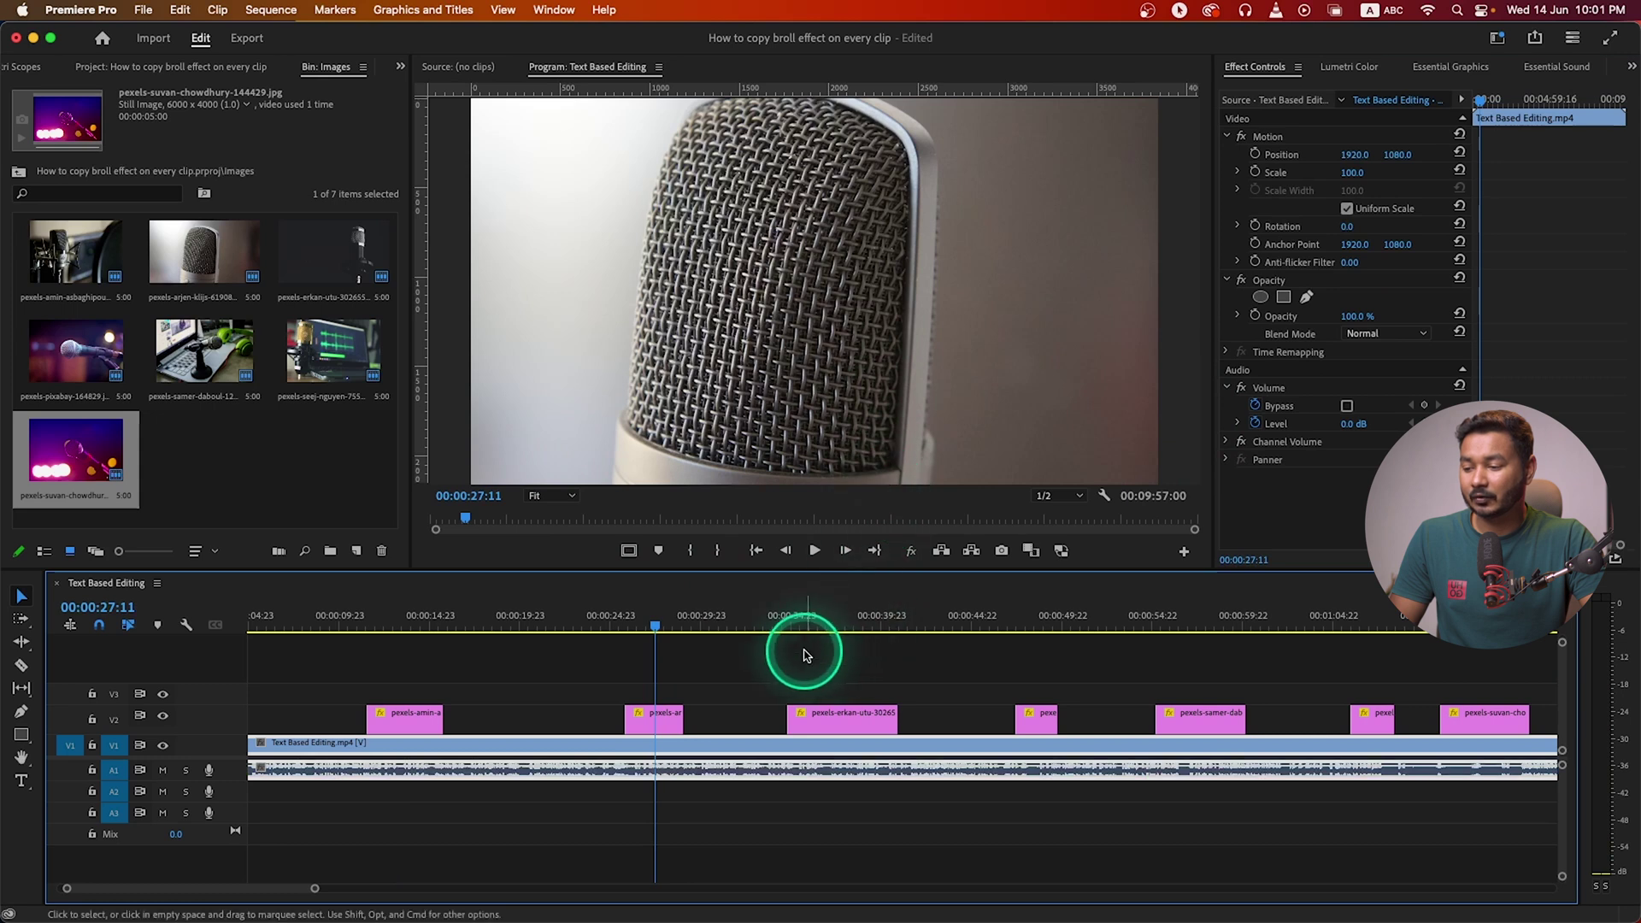
{"action": "left_click", "coordinate": [658, 726]}
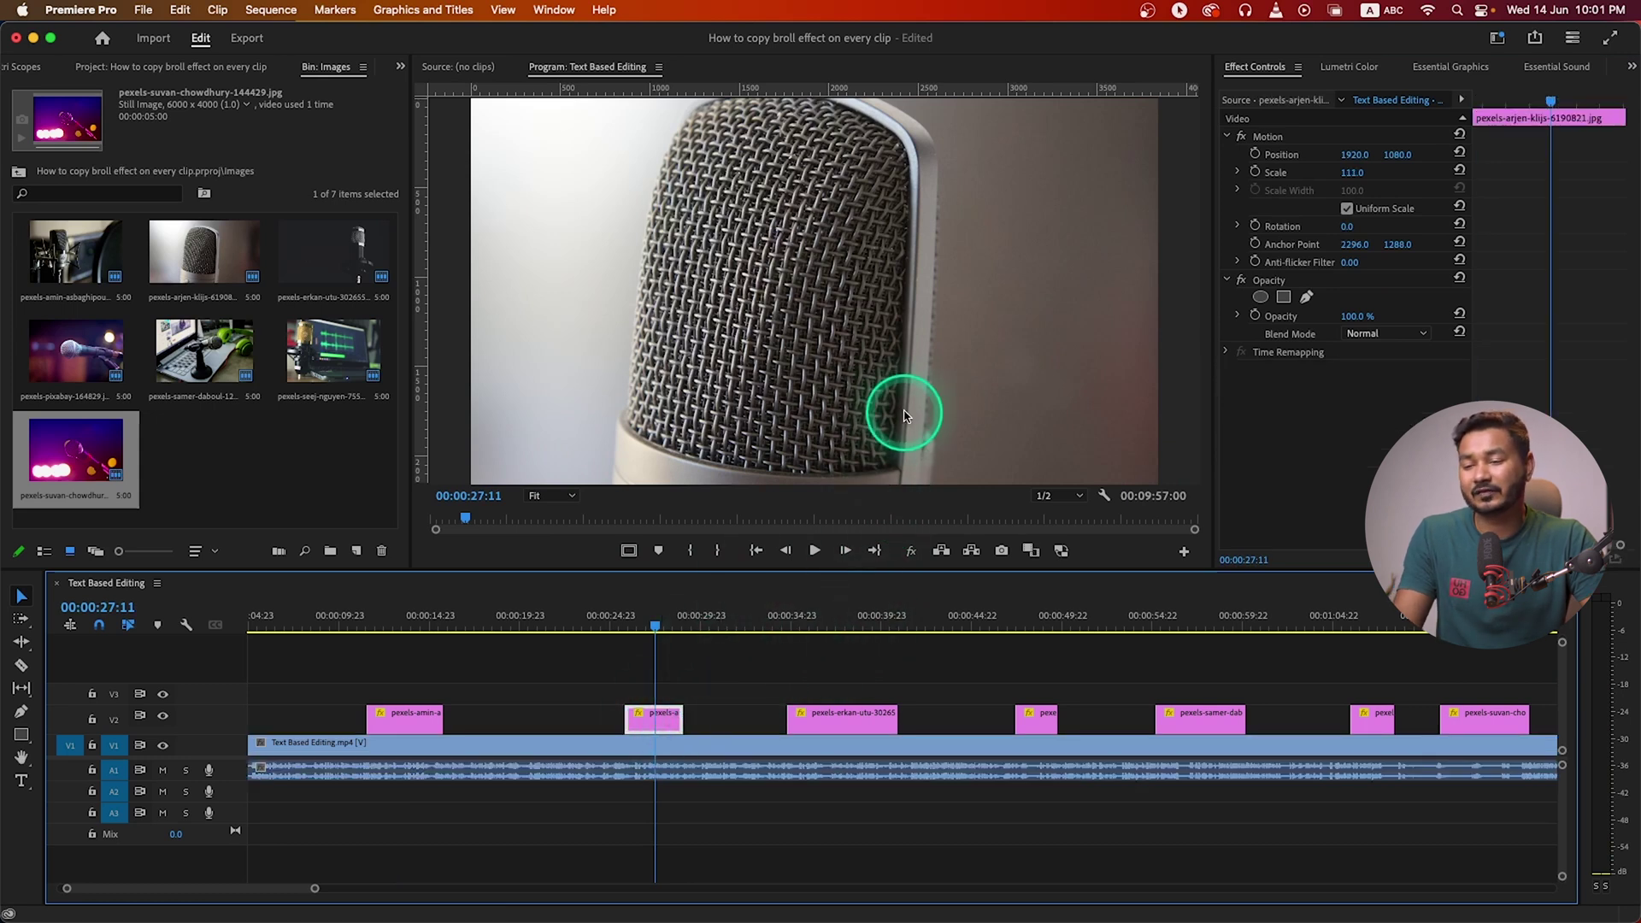
{"action": "left_click_drag", "start_coordinate": [1359, 176], "coordinate": [1355, 175]}
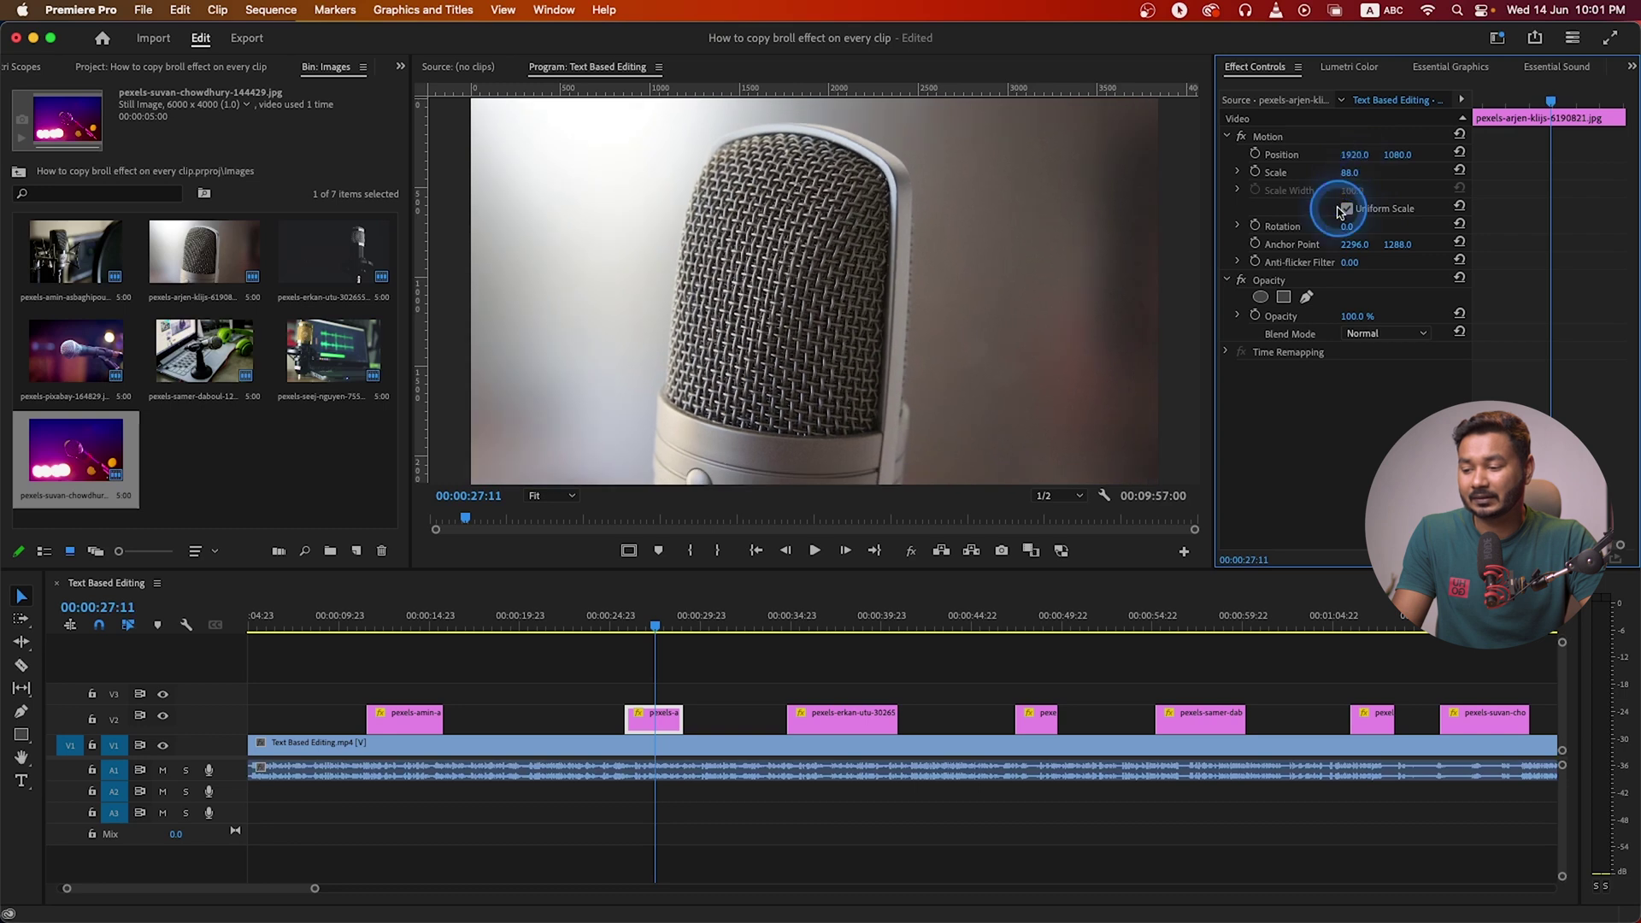
Reduce the erkan-utu clip's Scale to 74
{"action": "left_click", "coordinate": [861, 617]}
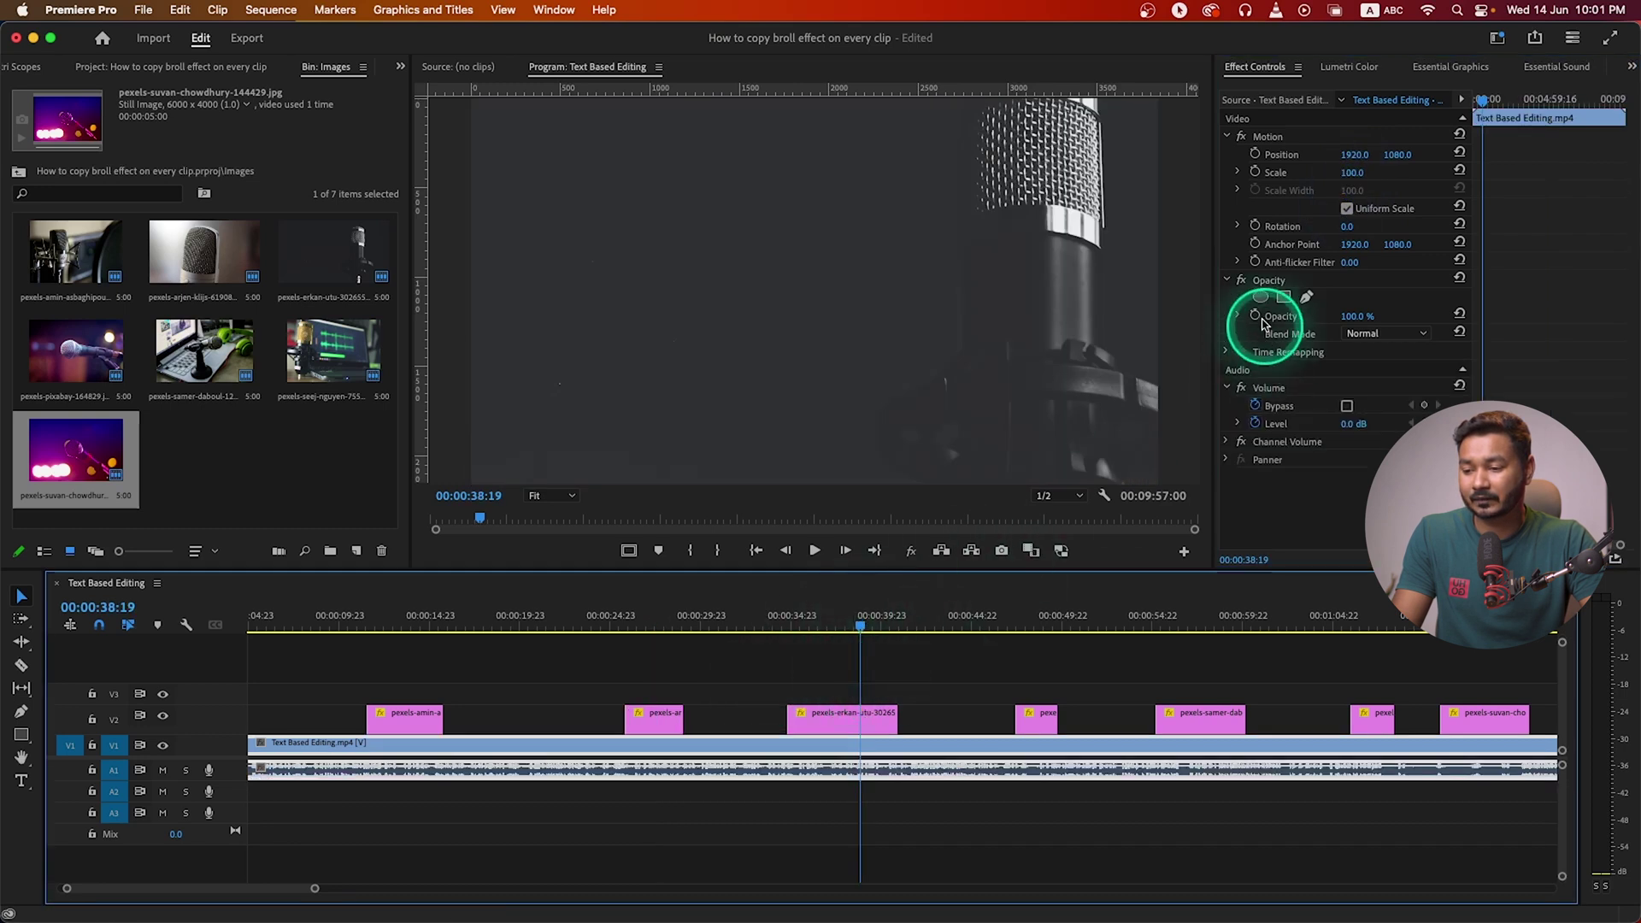
{"action": "left_click", "coordinate": [869, 713]}
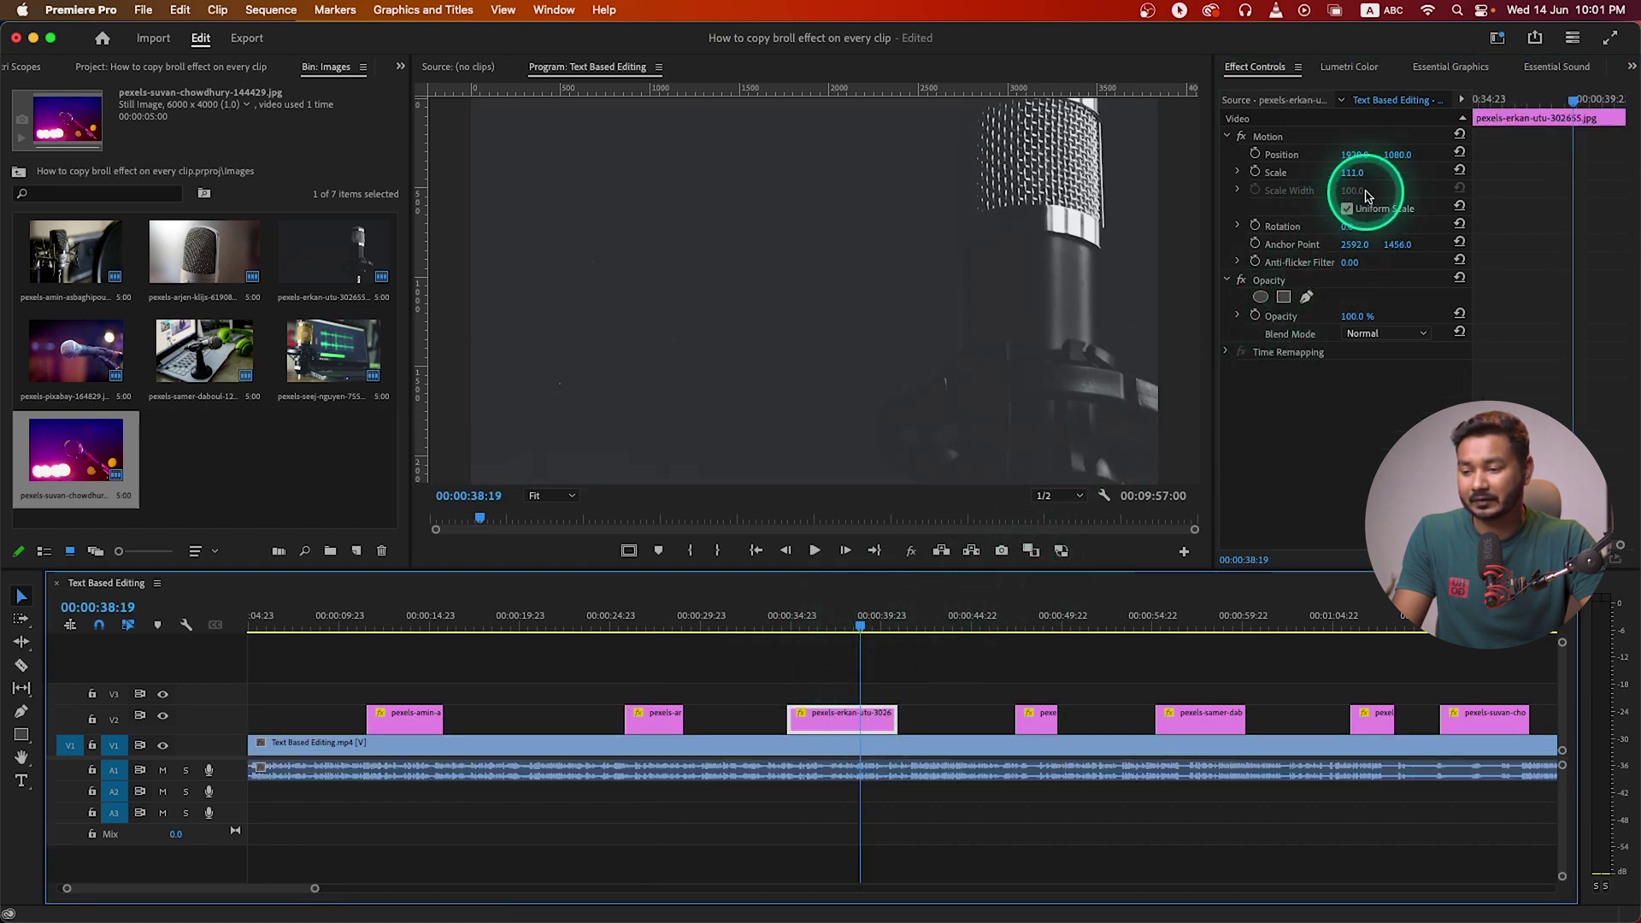
{"action": "left_click_drag", "start_coordinate": [1358, 175], "coordinate": [1356, 173]}
{"action": "left_click", "coordinate": [1036, 613]}
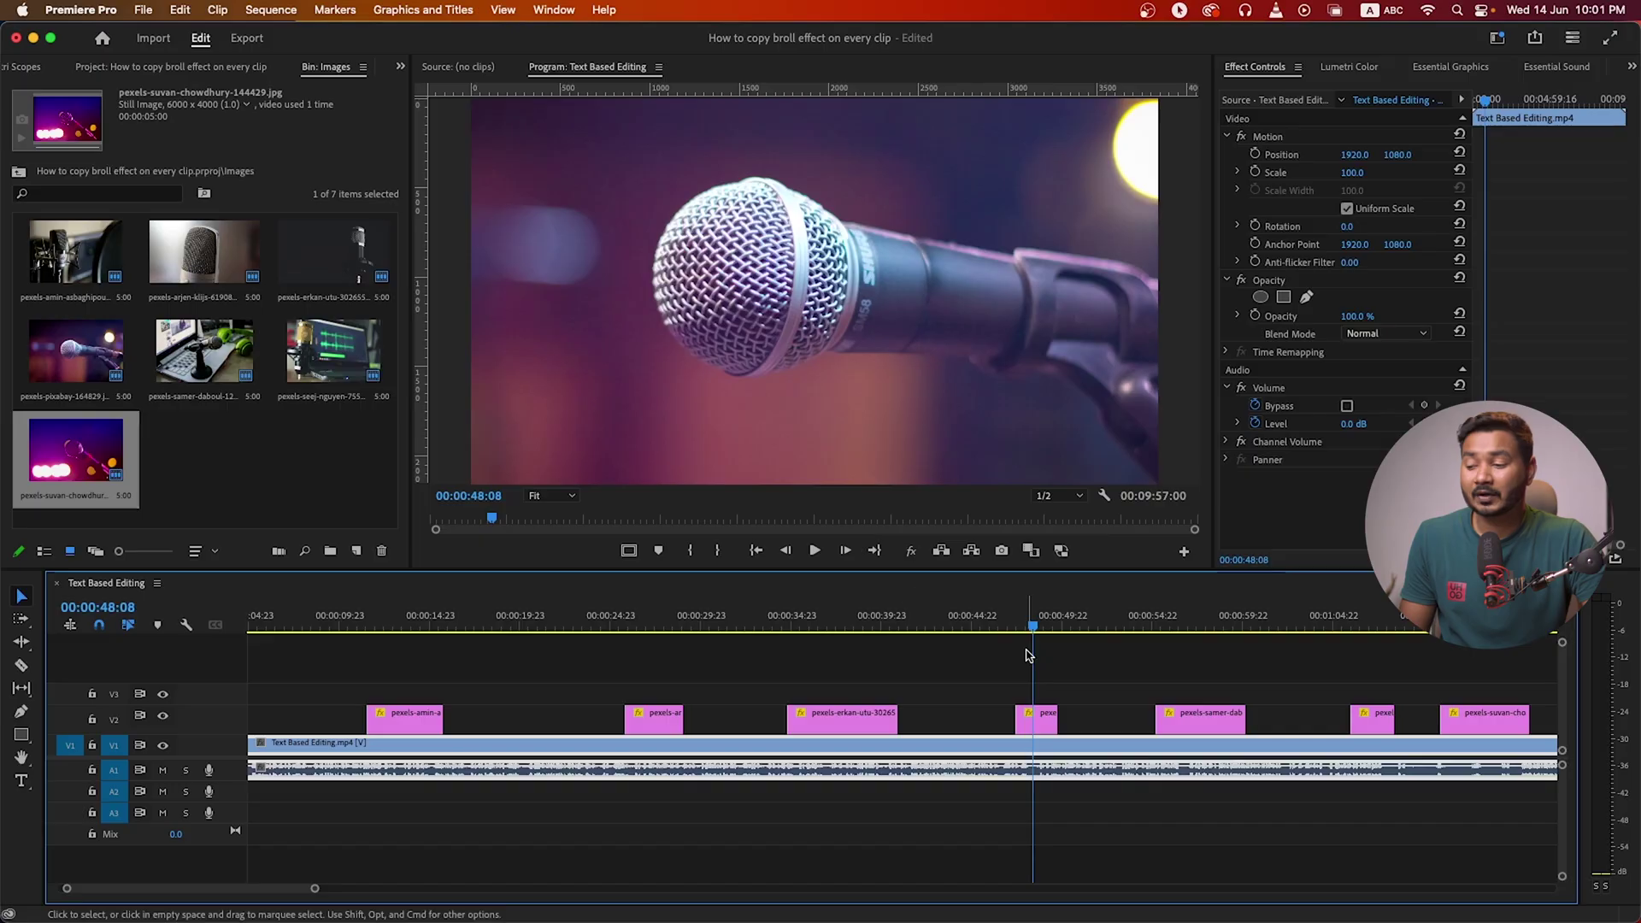
Select the first B-roll clip and show Effect Controls from the Window menu
{"action": "left_click", "coordinate": [385, 702]}
{"action": "left_click", "coordinate": [369, 608]}
{"action": "left_click", "coordinate": [399, 733]}
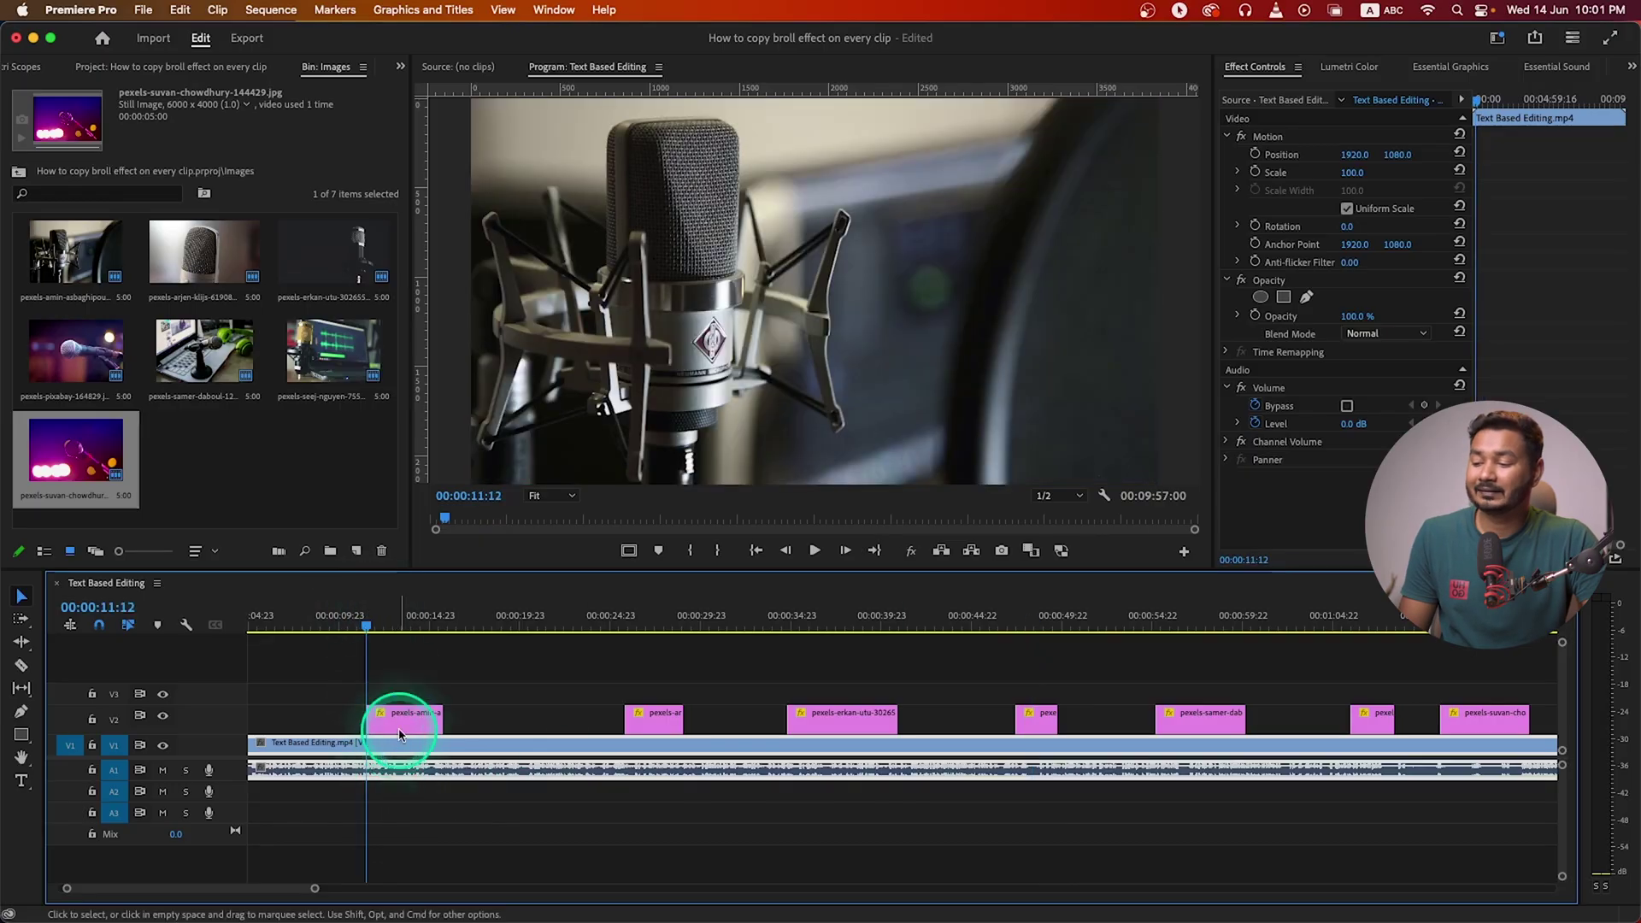
{"action": "left_click", "coordinate": [384, 731]}
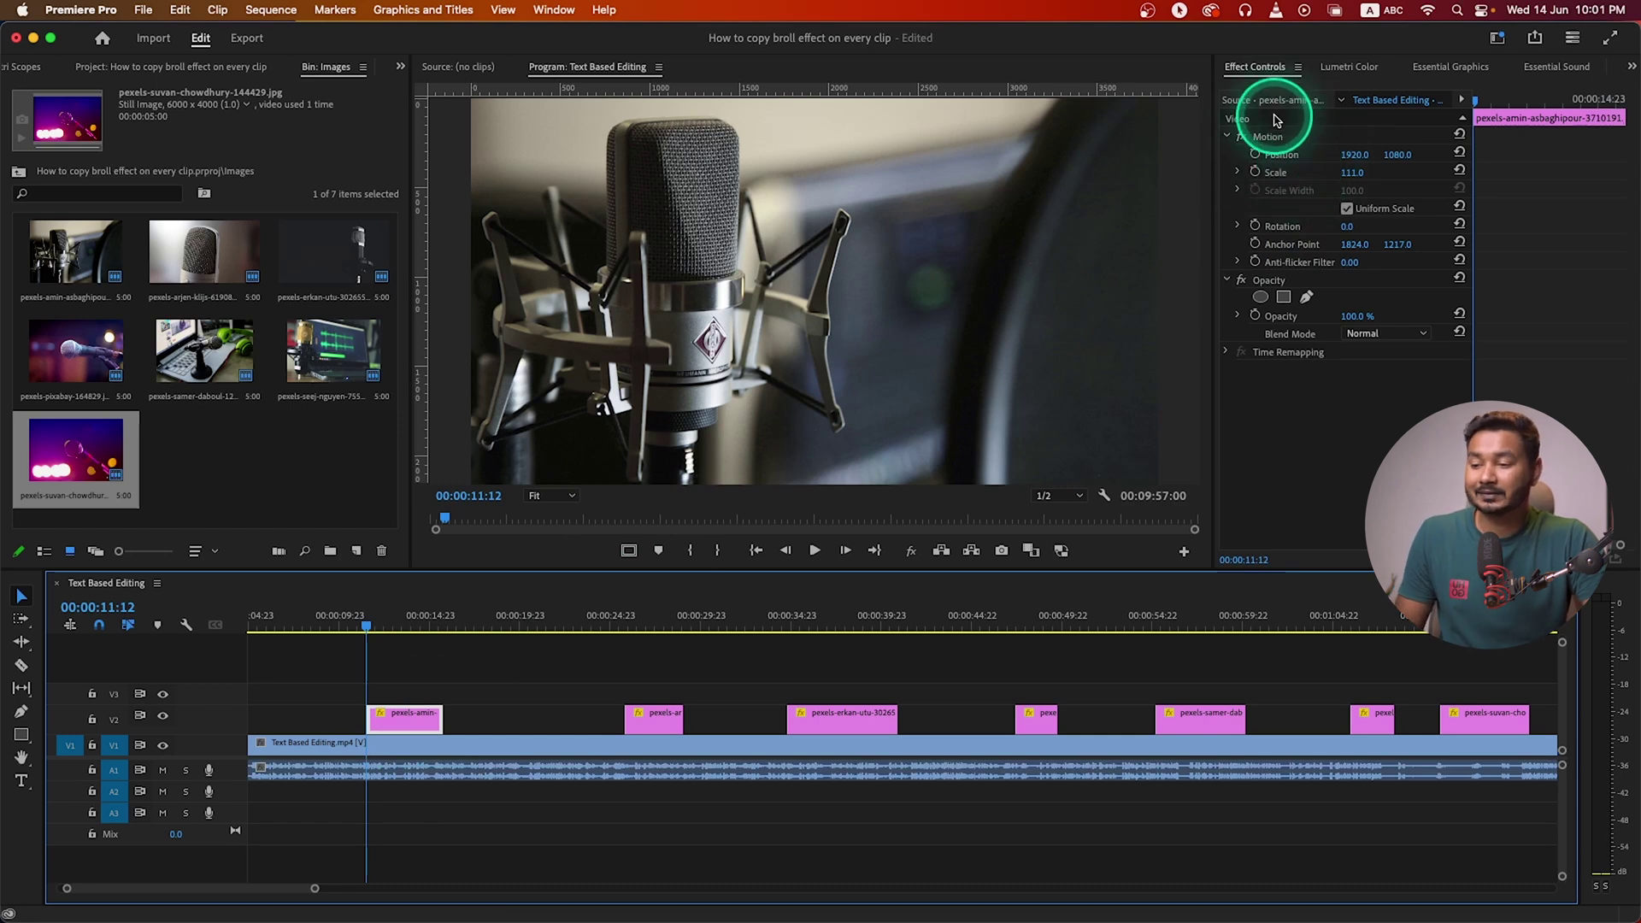
{"action": "left_click", "coordinate": [558, 12]}
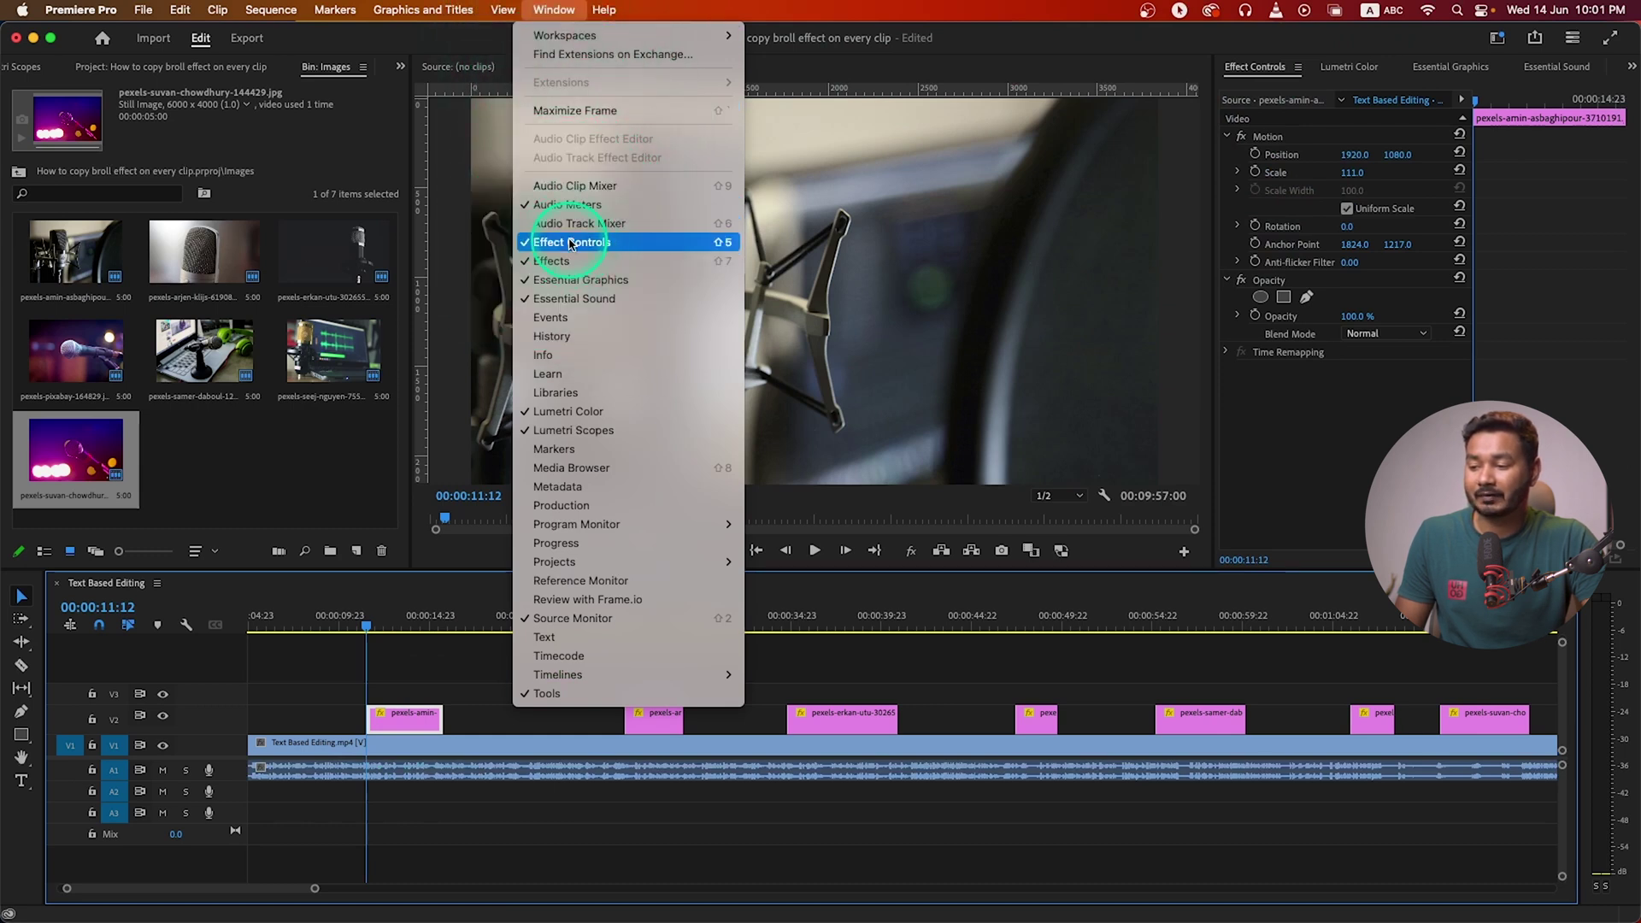
{"action": "left_click", "coordinate": [1357, 418]}
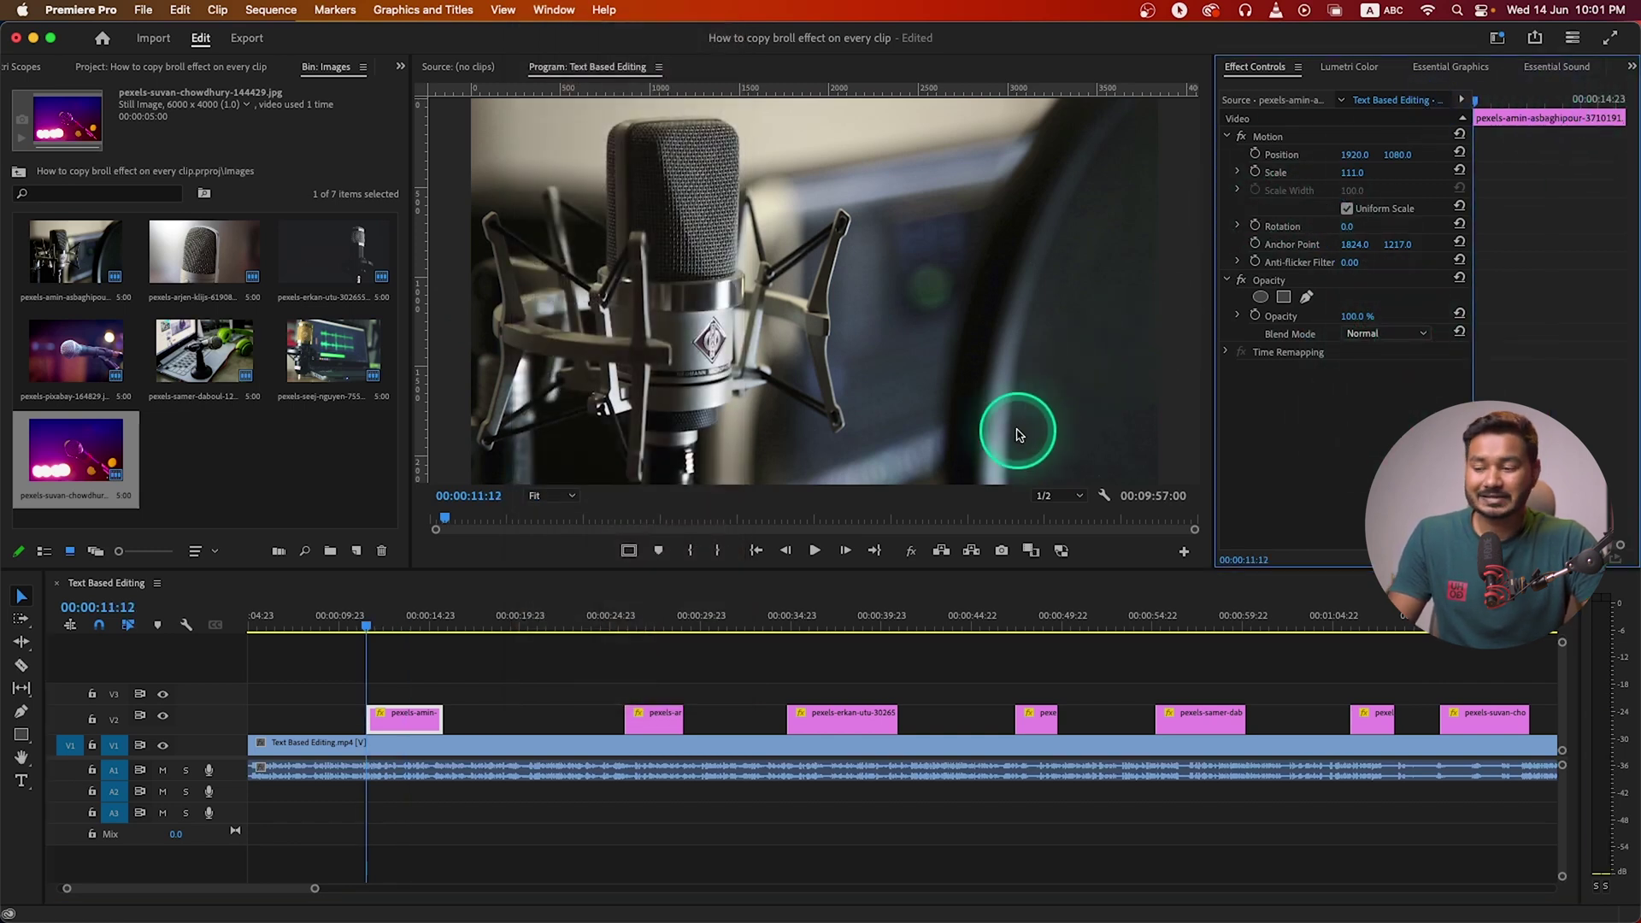
Keyframe the first image's Scale from 111 to 129, moving the end keyframe to about 15:18
{"action": "left_click", "coordinate": [1256, 176]}
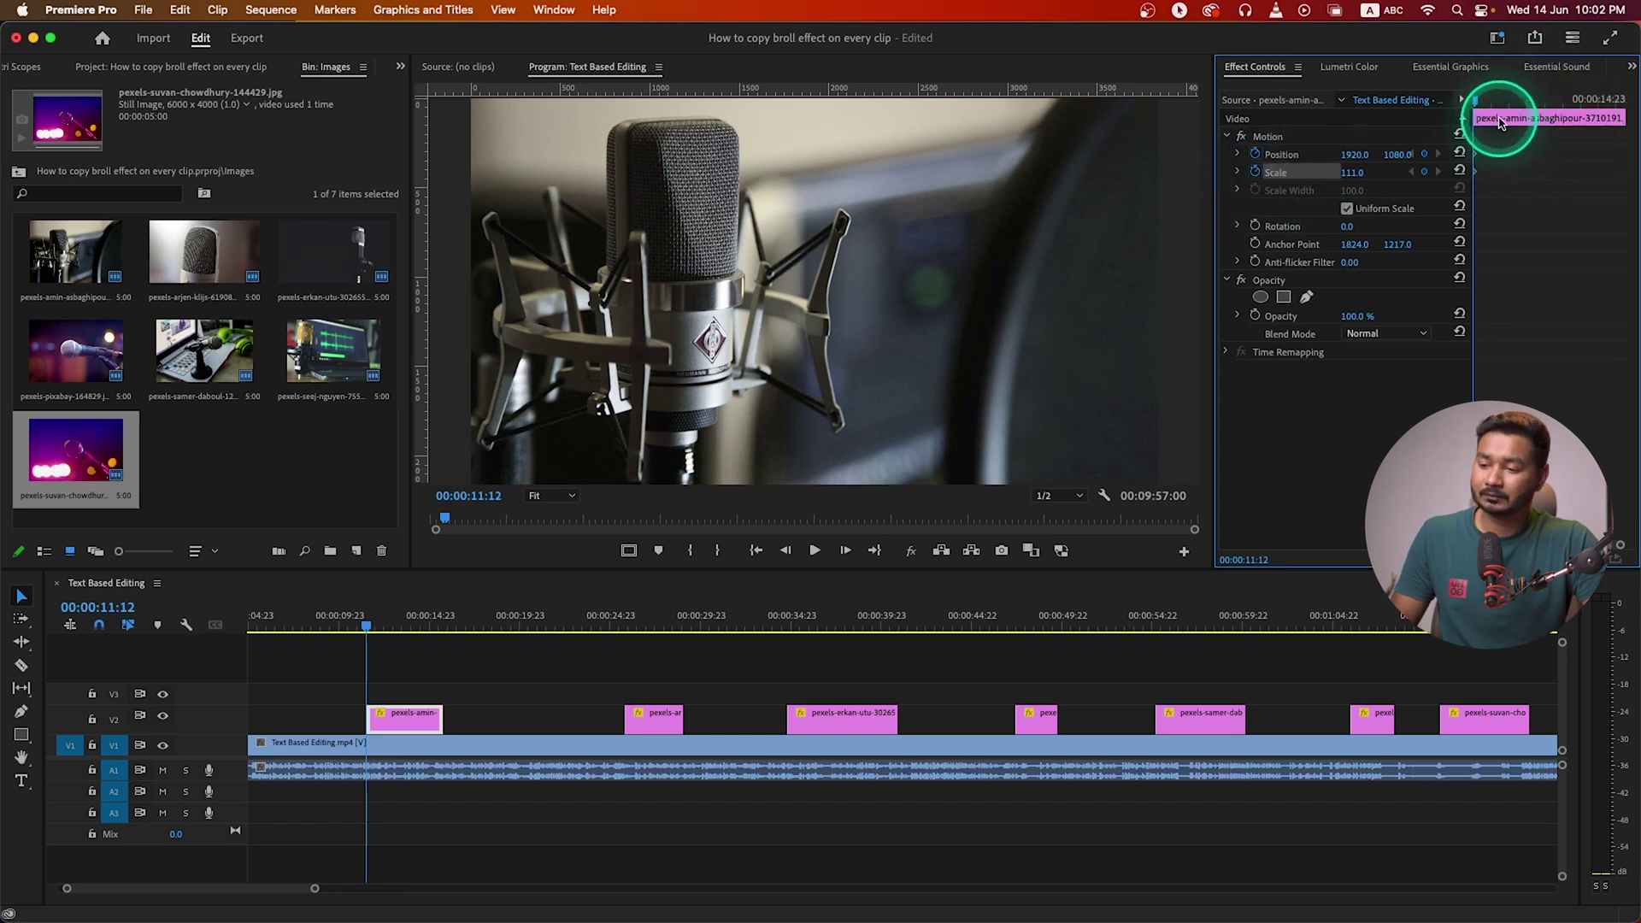
{"action": "key", "text": "space"}
{"action": "key", "text": "space"}
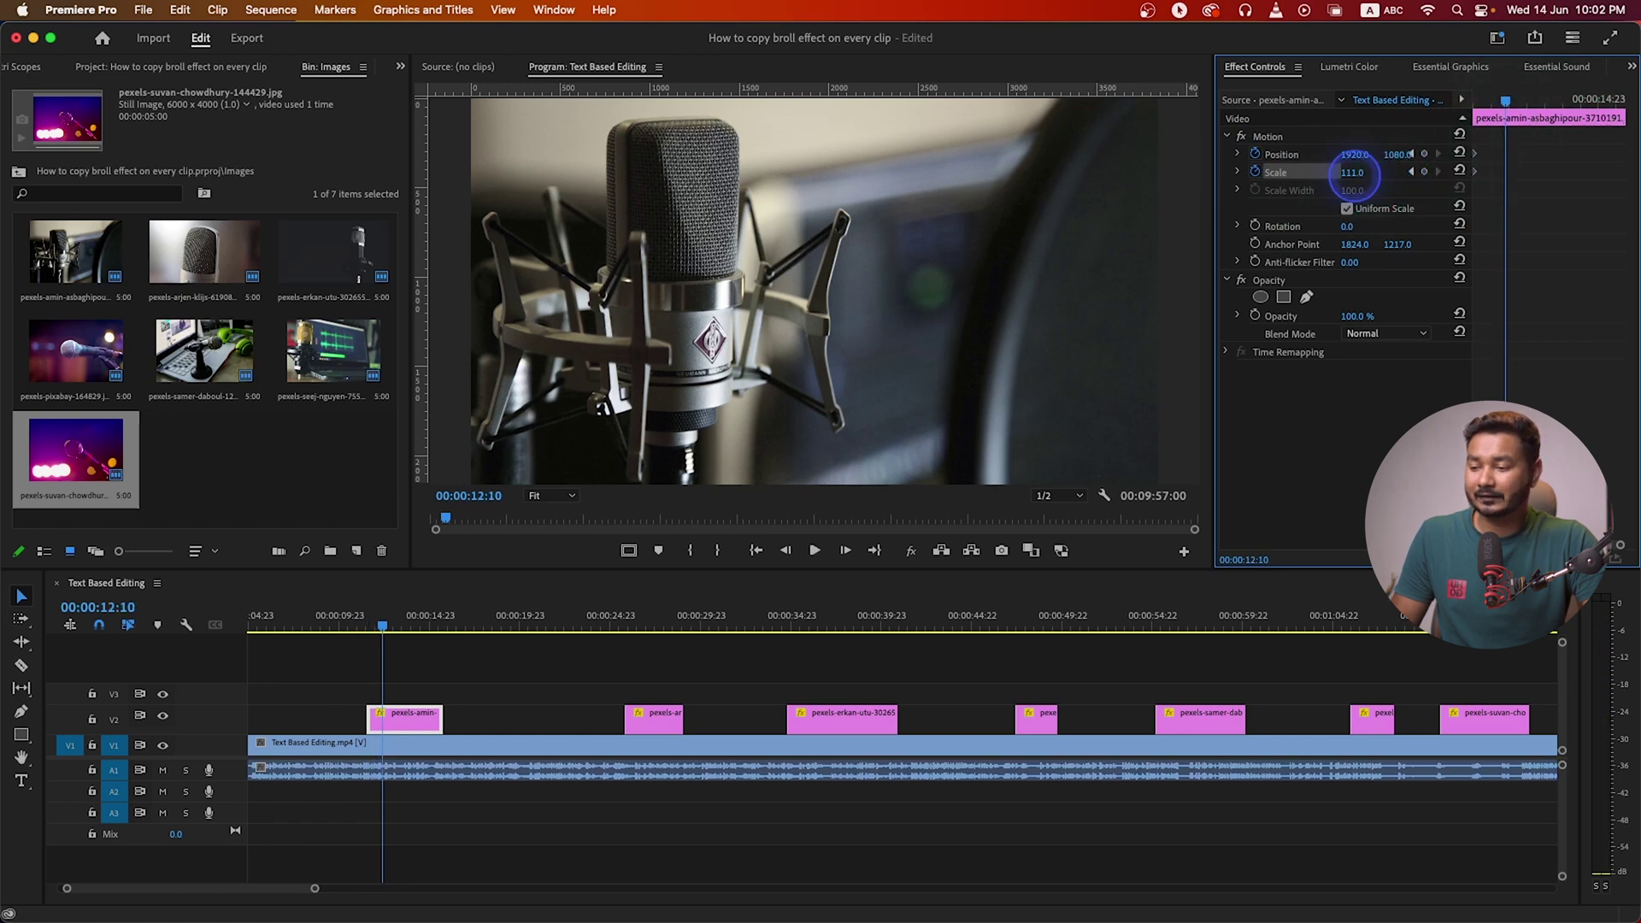
{"action": "mouse_move", "coordinate": [1353, 173]}
{"action": "left_mouse_down"}
{"action": "mouse_move", "coordinate": [1370, 173]}
{"action": "mouse_move", "coordinate": [1355, 171]}
{"action": "left_mouse_up"}
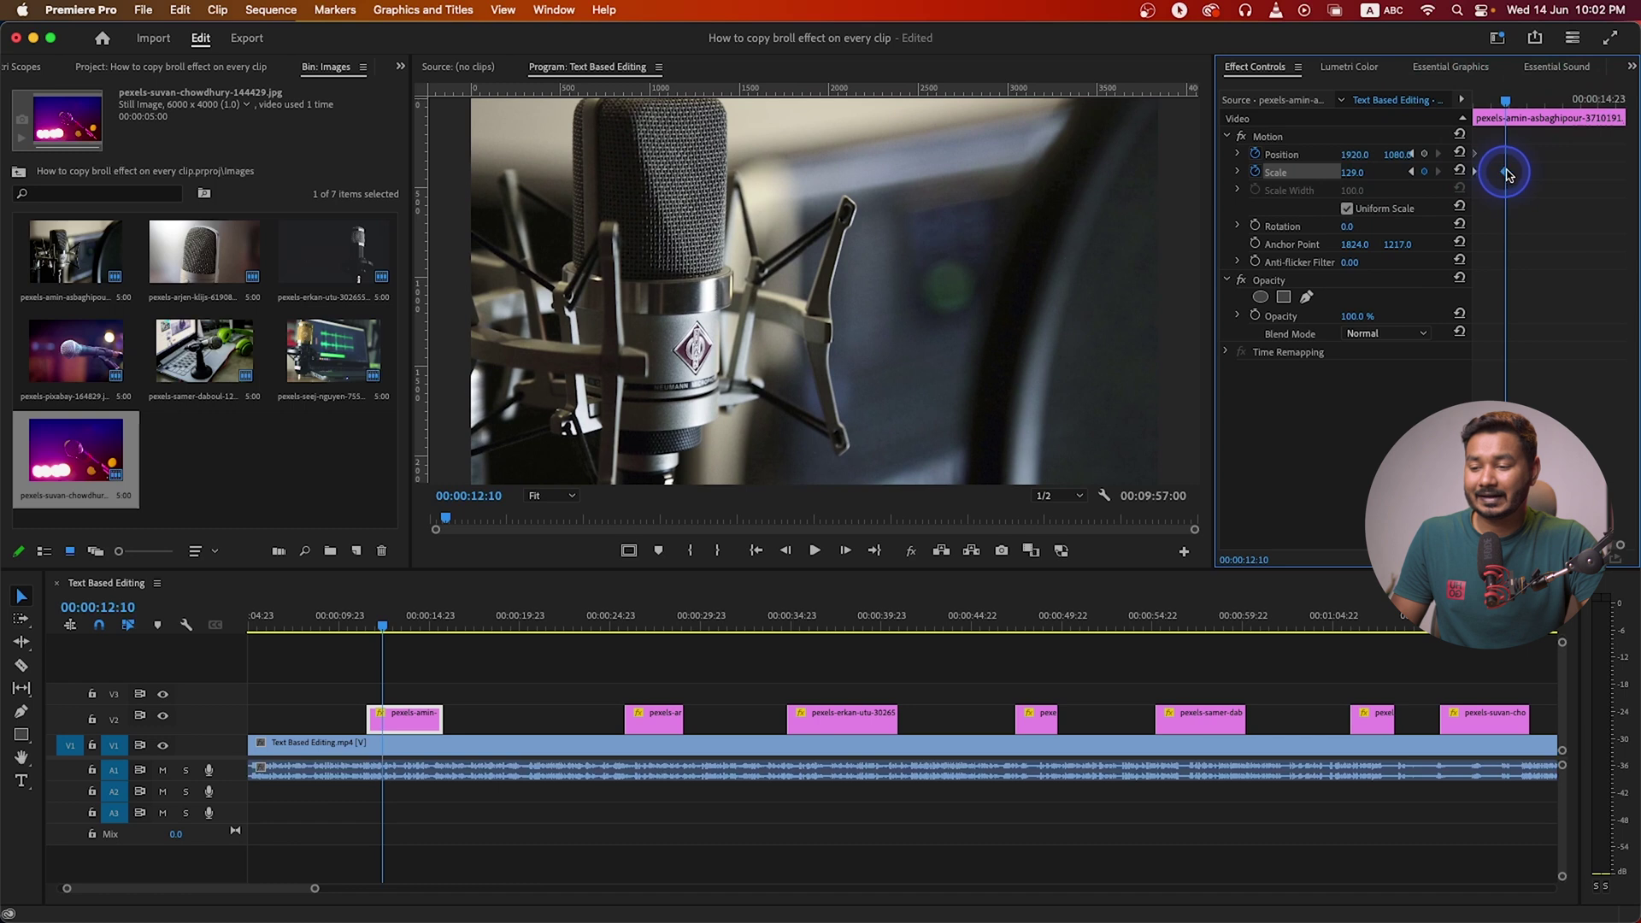
{"action": "left_click_drag", "start_coordinate": [1505, 175], "coordinate": [1637, 176]}
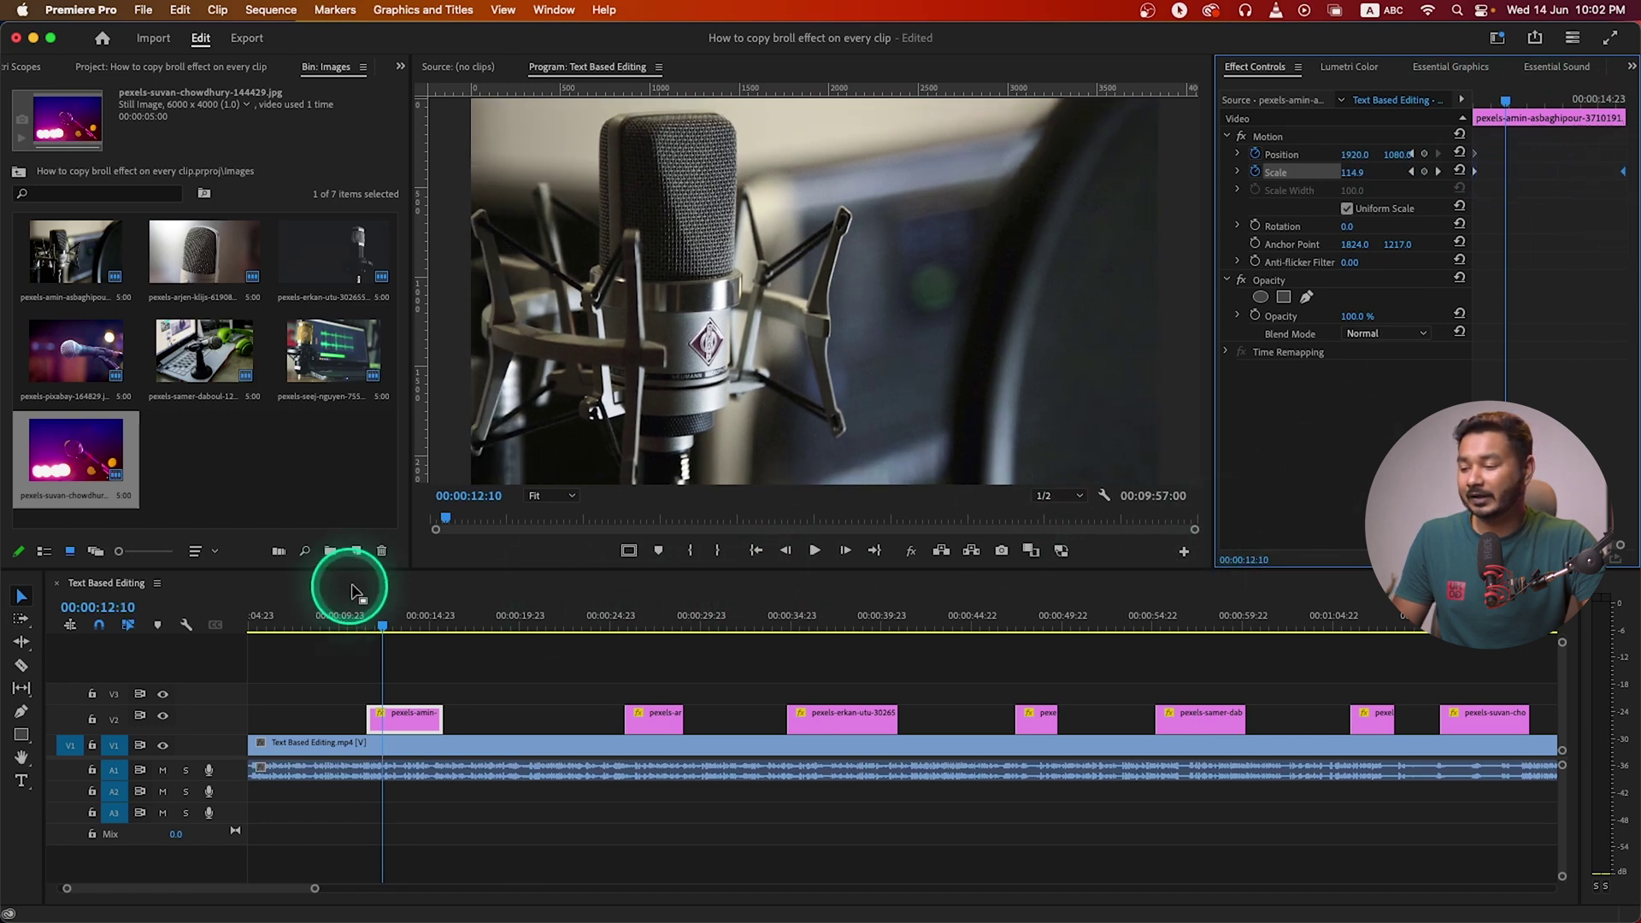
{"action": "key", "text": "space"}
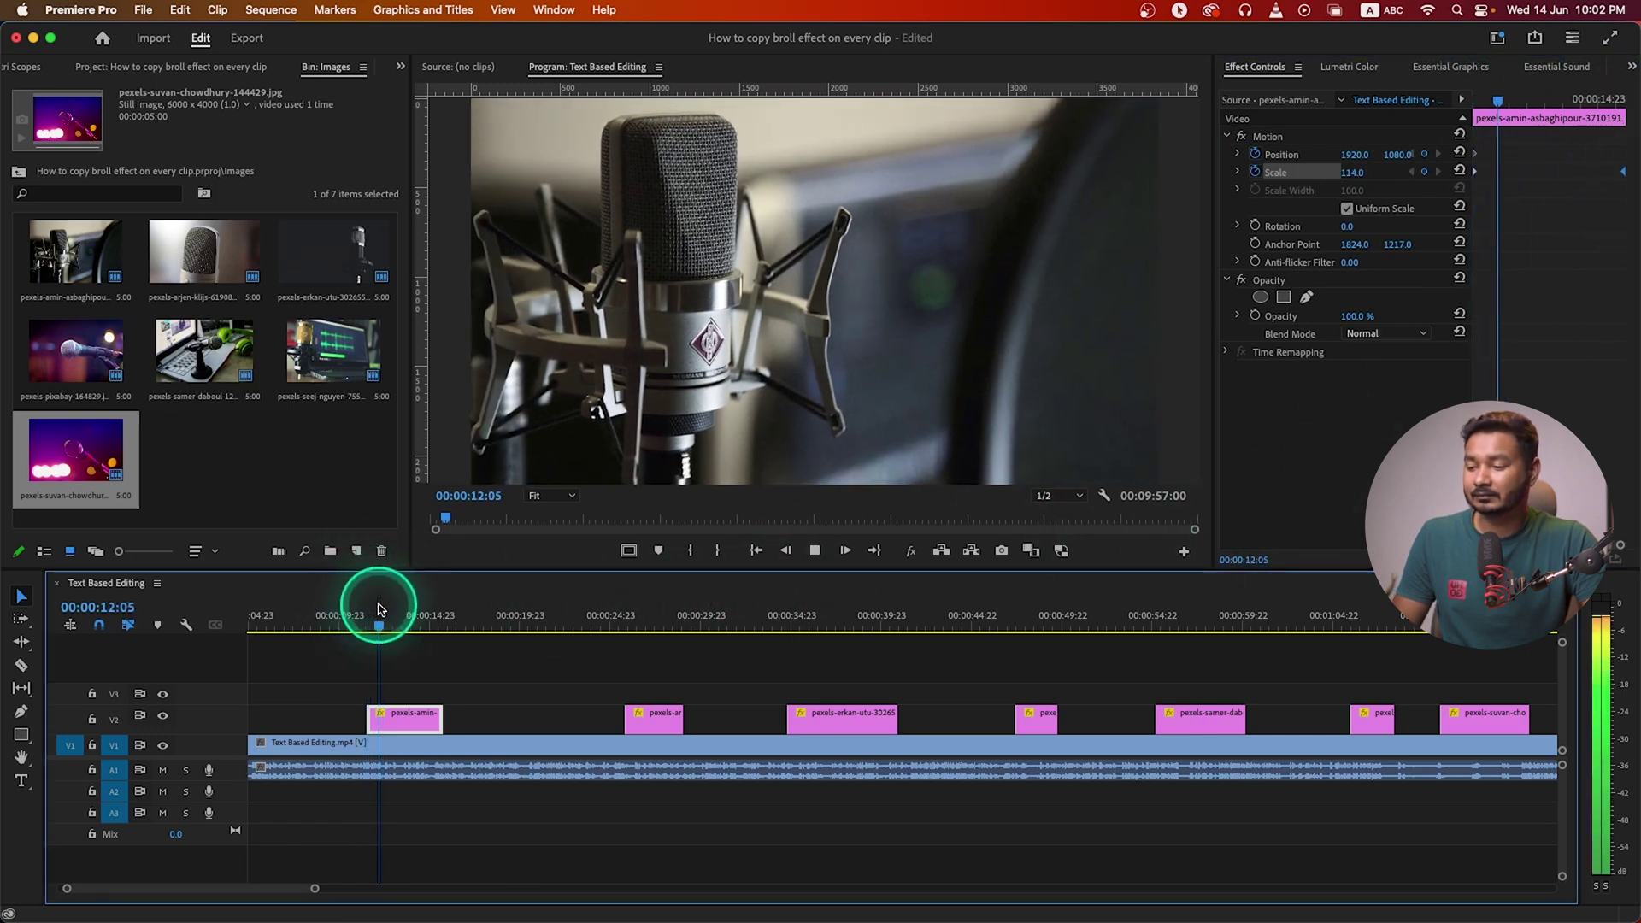
{"action": "key", "text": "space"}
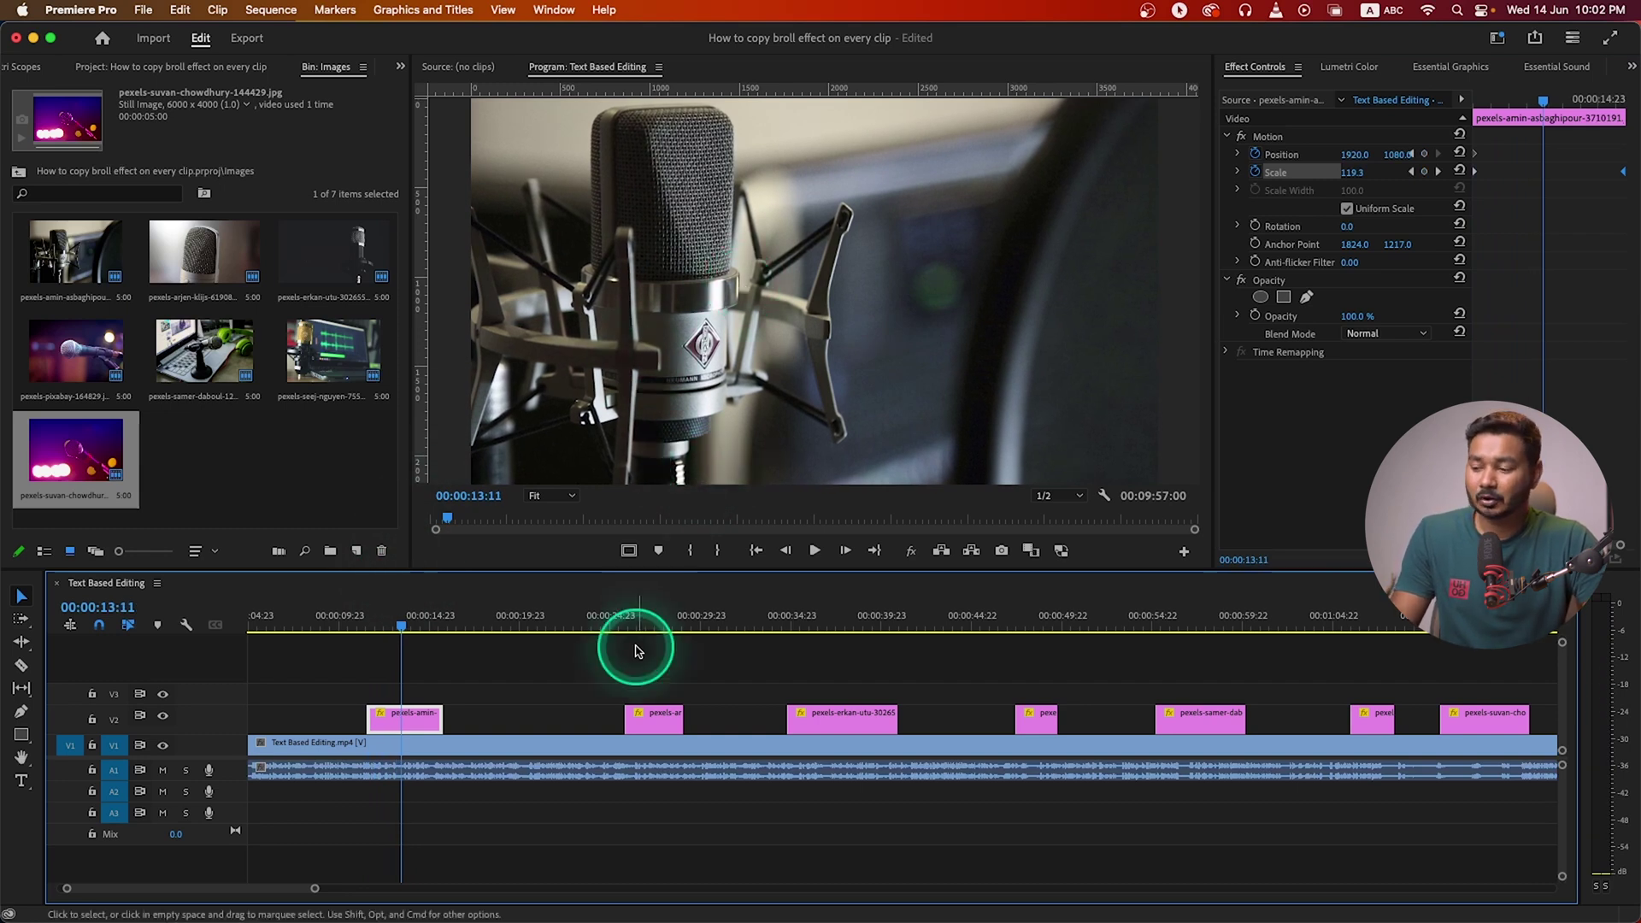
{"action": "left_click_drag", "start_coordinate": [608, 681], "coordinate": [1457, 718]}
{"action": "left_click", "coordinate": [391, 725]}
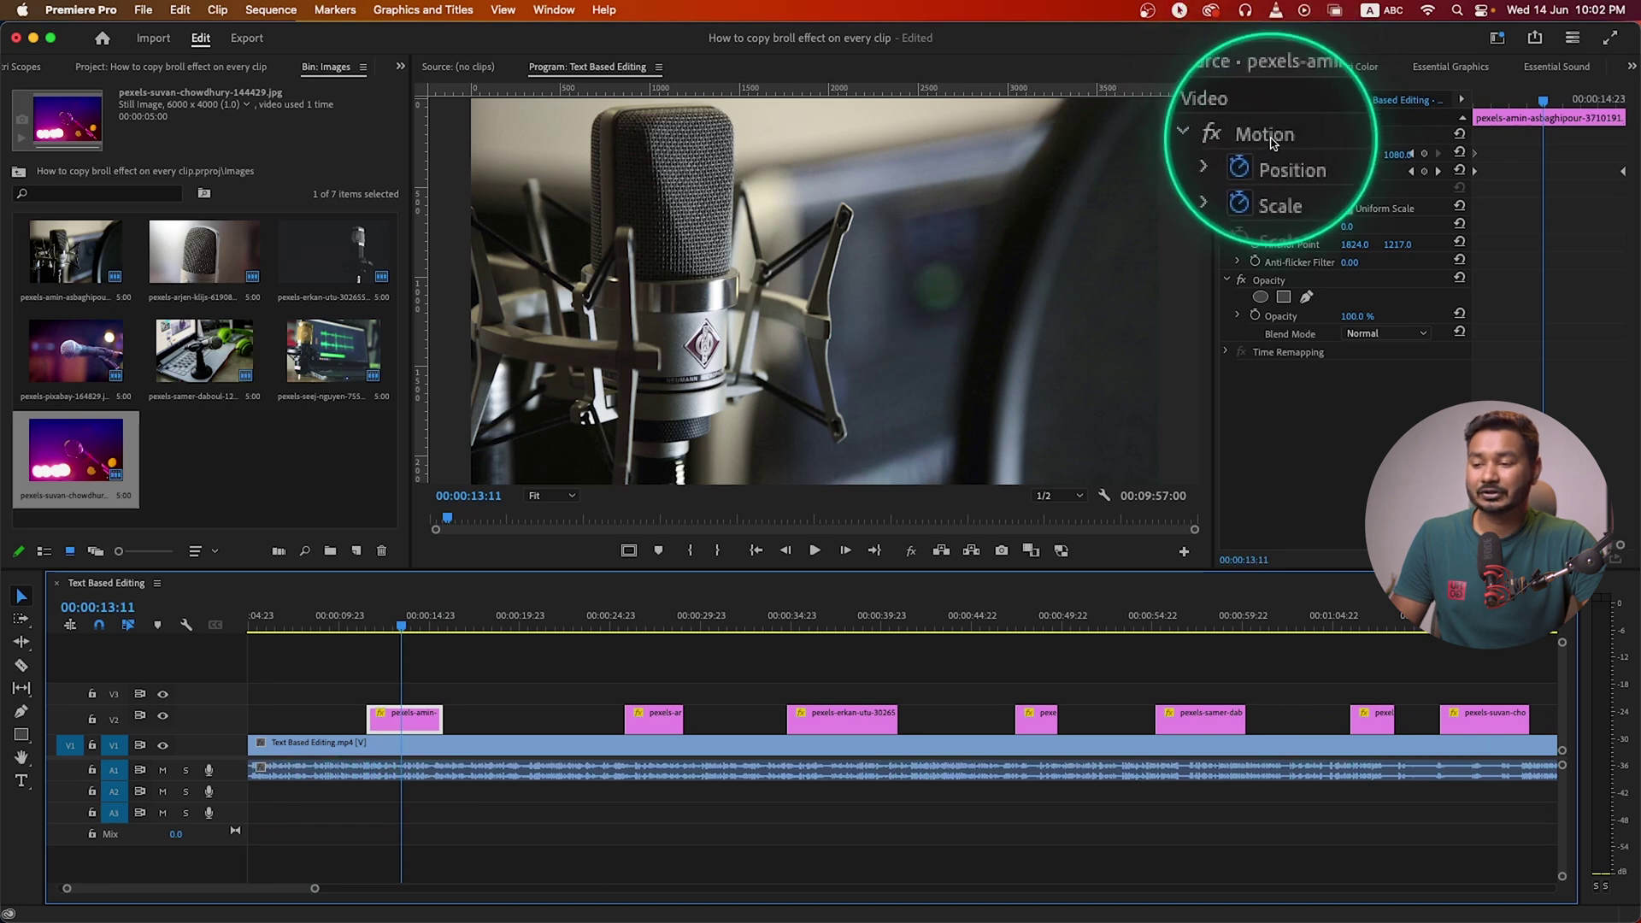
Copy the first B-roll clip's Motion effect along with its zoom keyframes
{"action": "right_click", "coordinate": [1270, 139]}
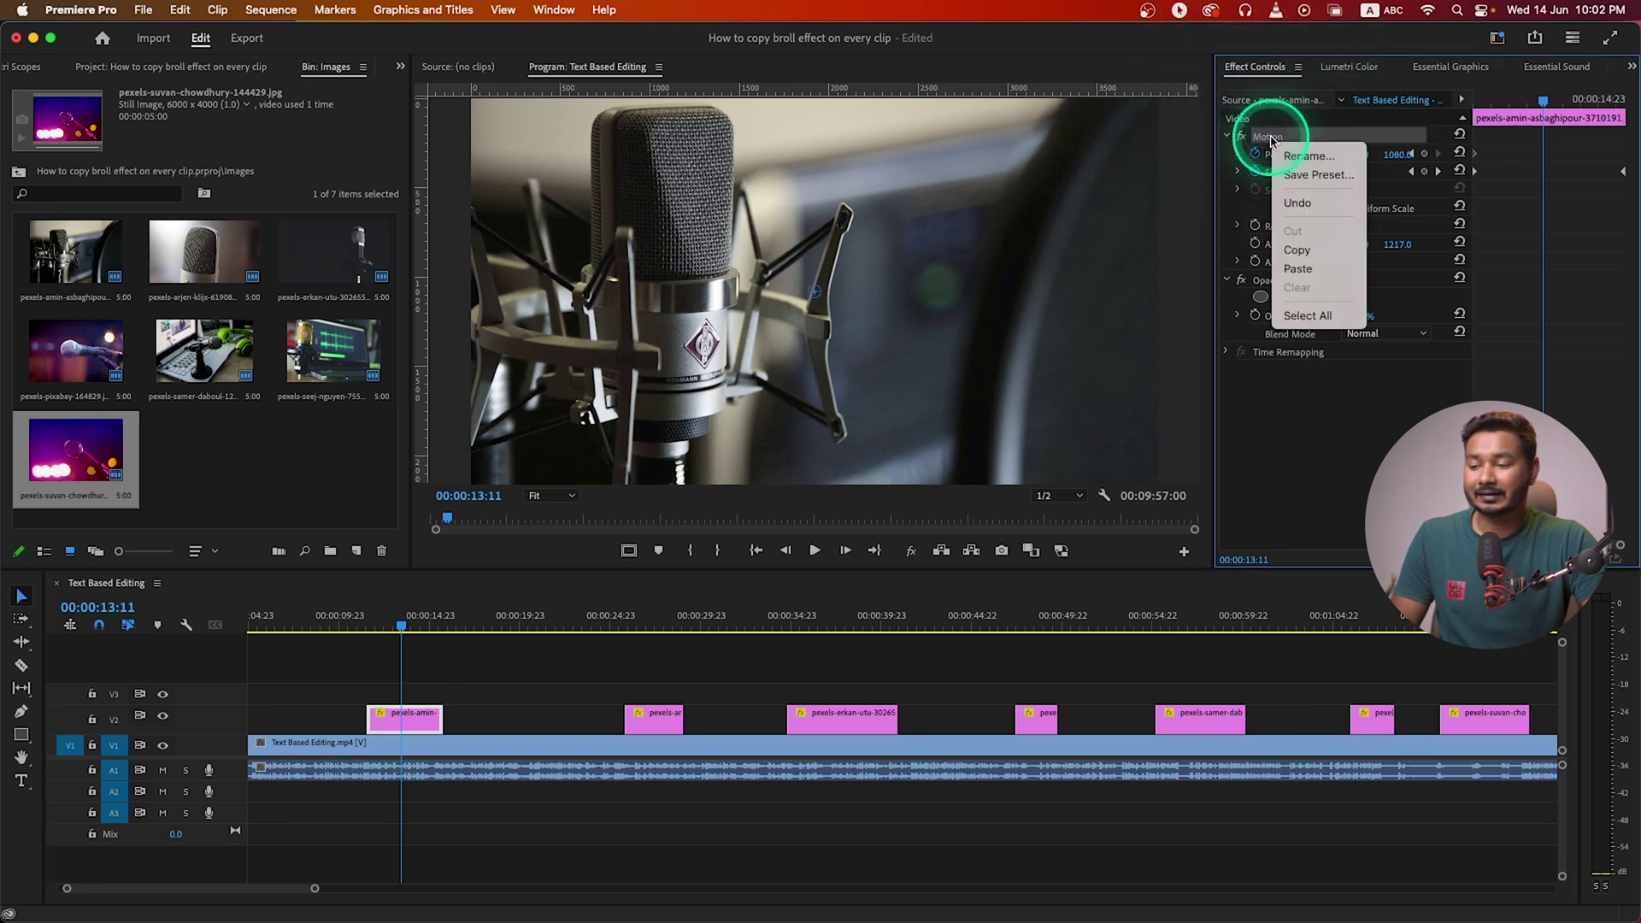
{"action": "left_click", "coordinate": [1297, 250]}
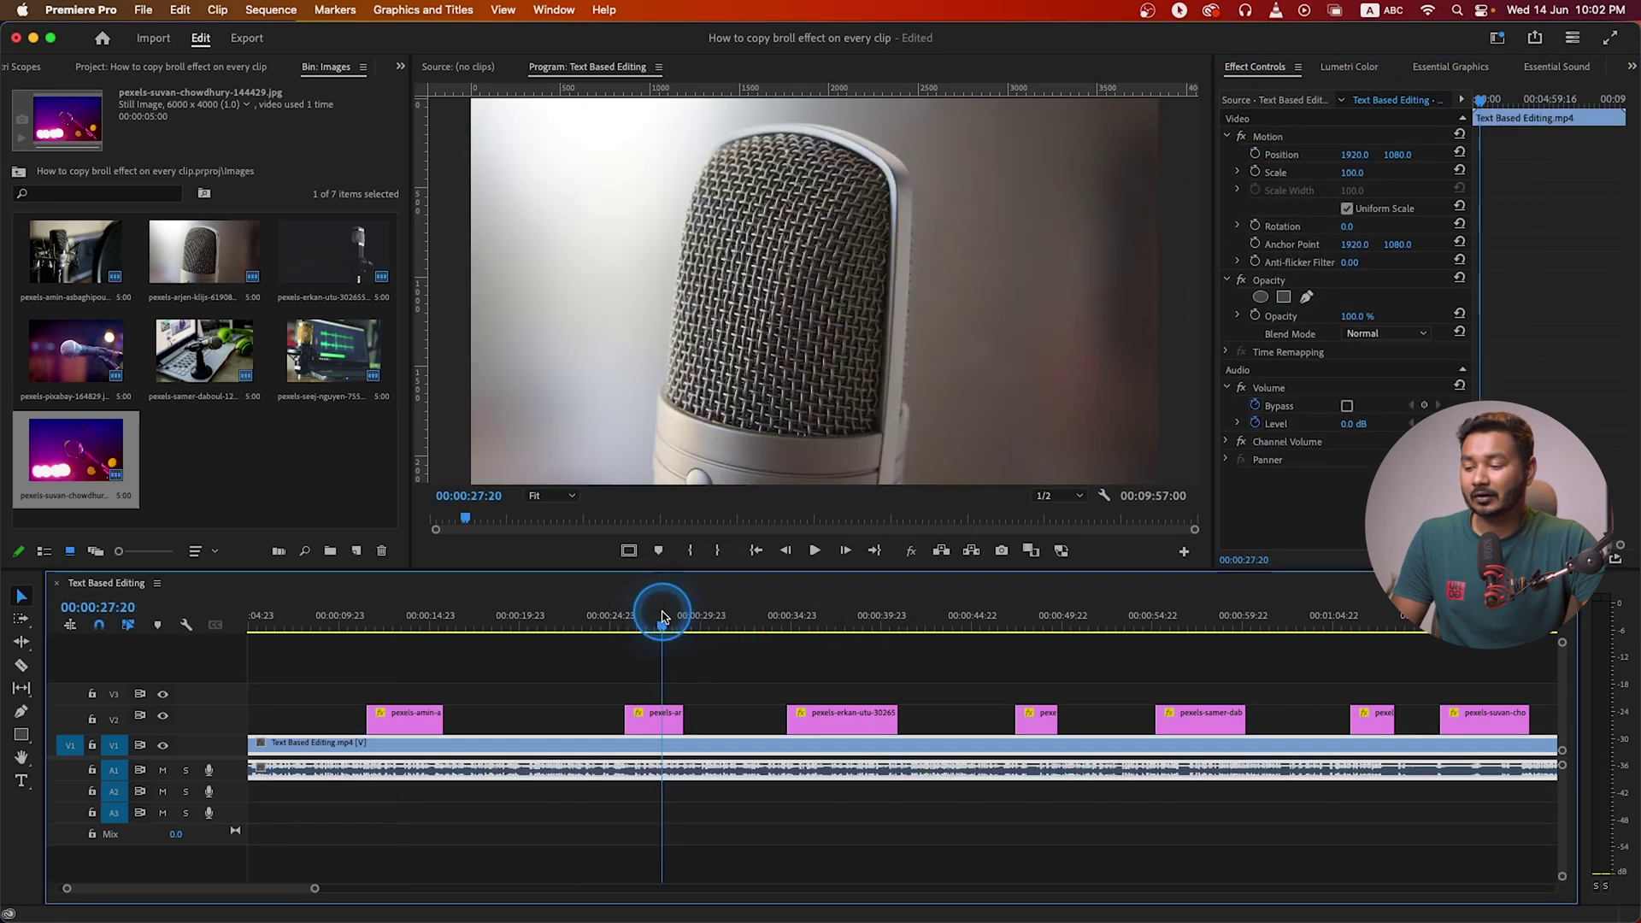
{"action": "left_click", "coordinate": [805, 604]}
{"action": "left_click", "coordinate": [813, 718]}
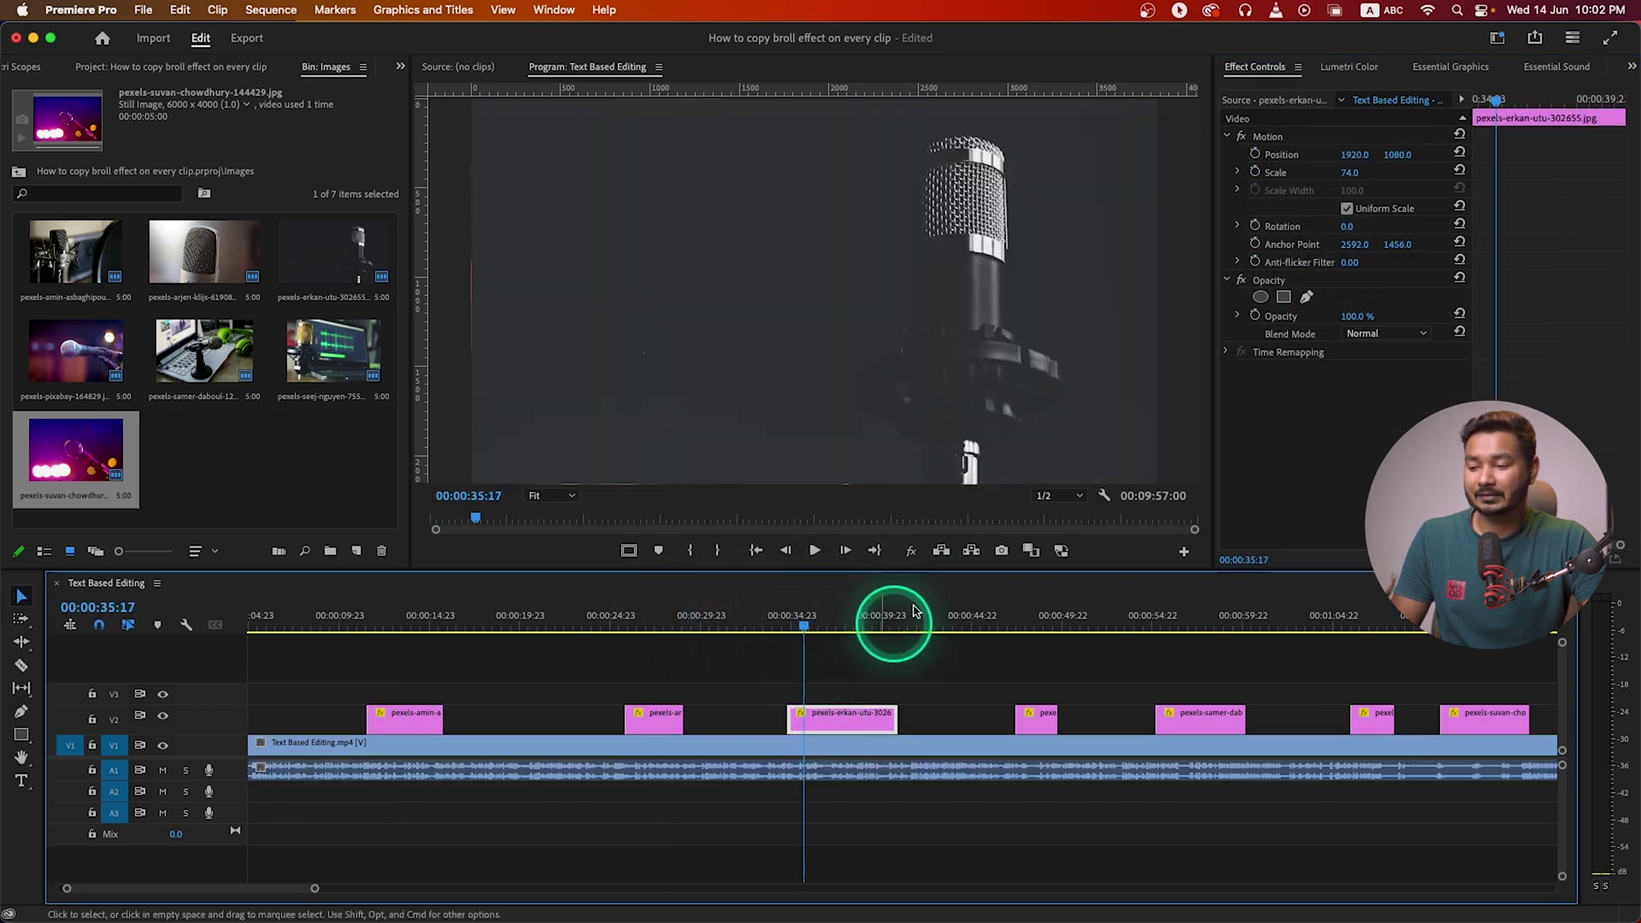
{"action": "right_click", "coordinate": [1314, 455]}
{"action": "left_click", "coordinate": [1350, 581]}
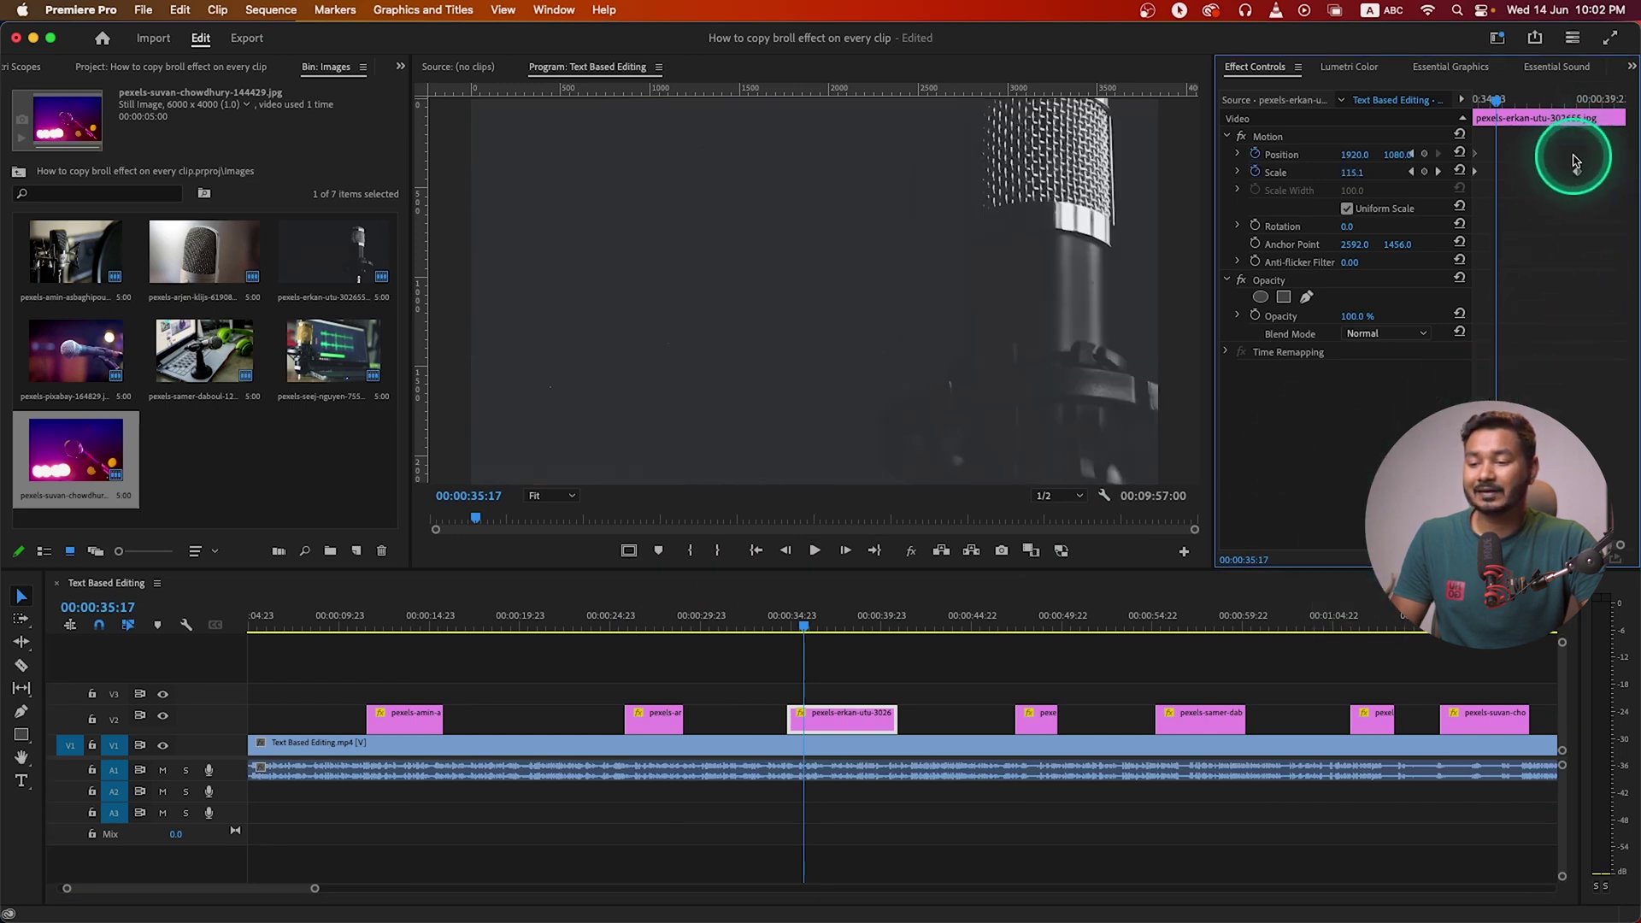
{"action": "mouse_move", "coordinate": [1573, 106]}
{"action": "left_mouse_down"}
{"action": "mouse_move", "coordinate": [1542, 107]}
{"action": "mouse_move", "coordinate": [1572, 107]}
{"action": "left_mouse_up"}
{"action": "left_click", "coordinate": [1536, 189]}
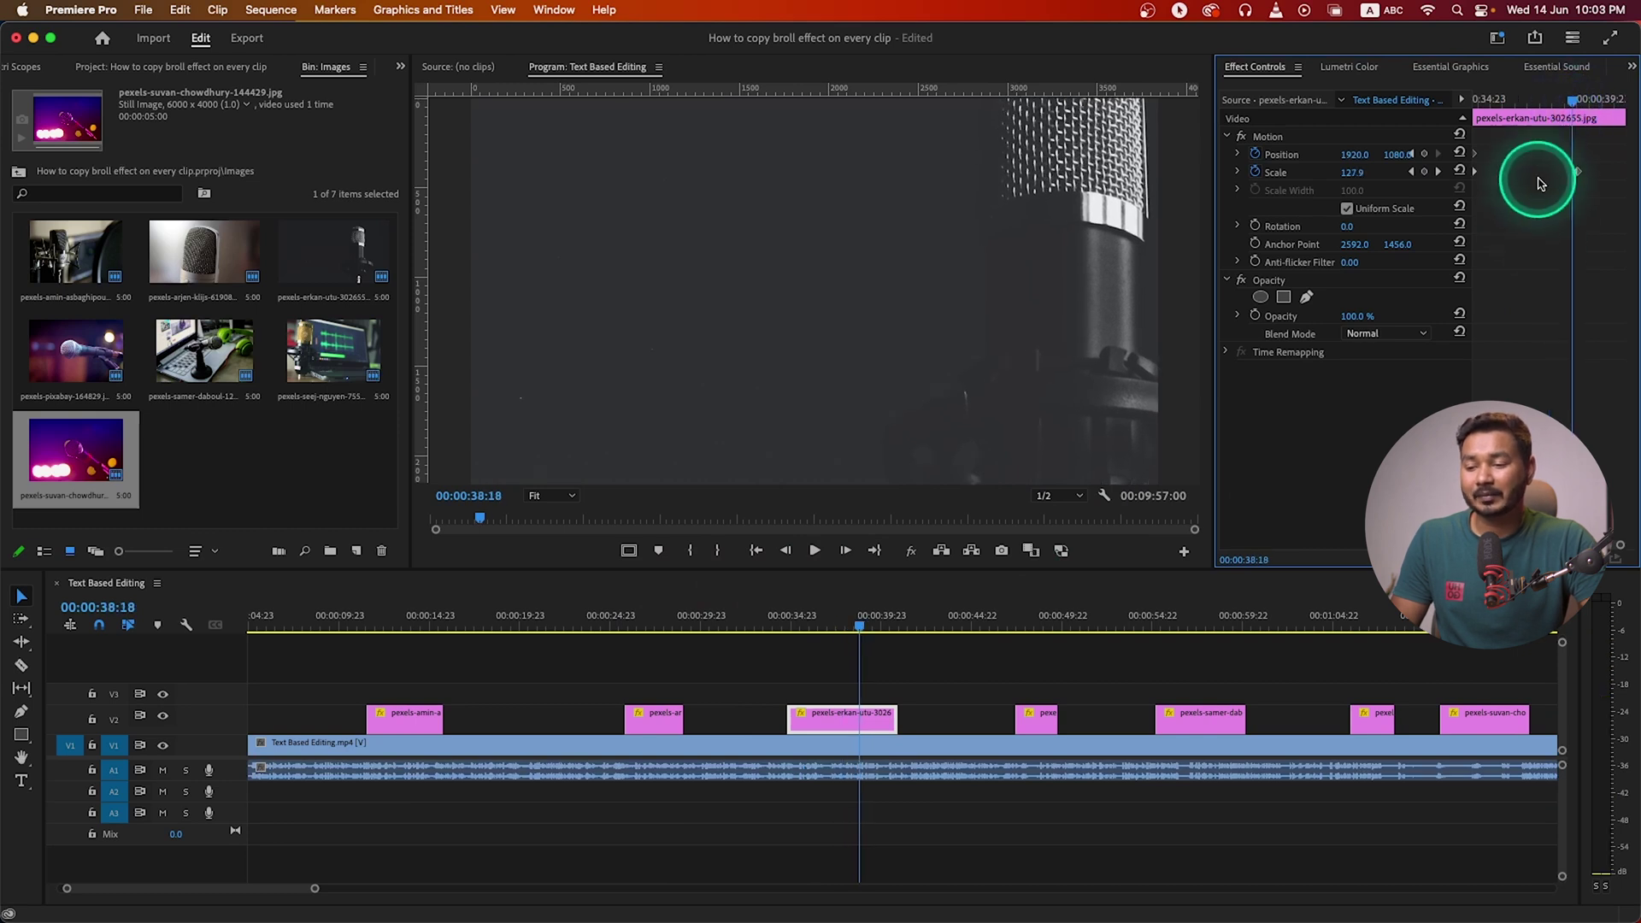
{"action": "left_click_drag", "start_coordinate": [1585, 182], "coordinate": [1636, 179]}
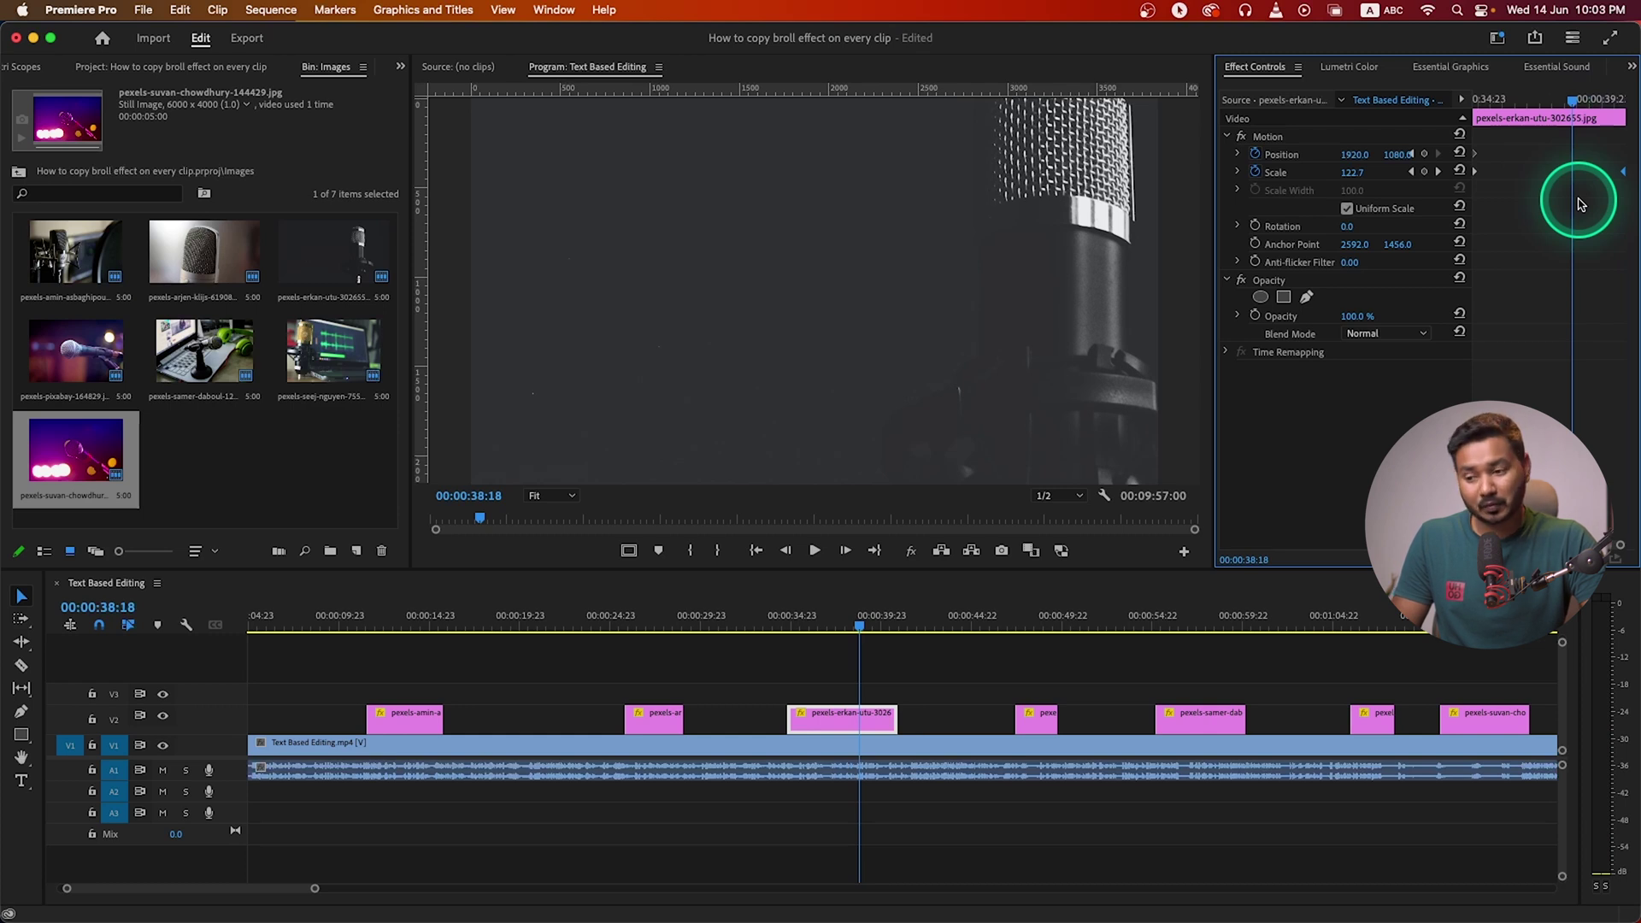
{"action": "left_click_drag", "start_coordinate": [1579, 204], "coordinate": [1575, 285]}
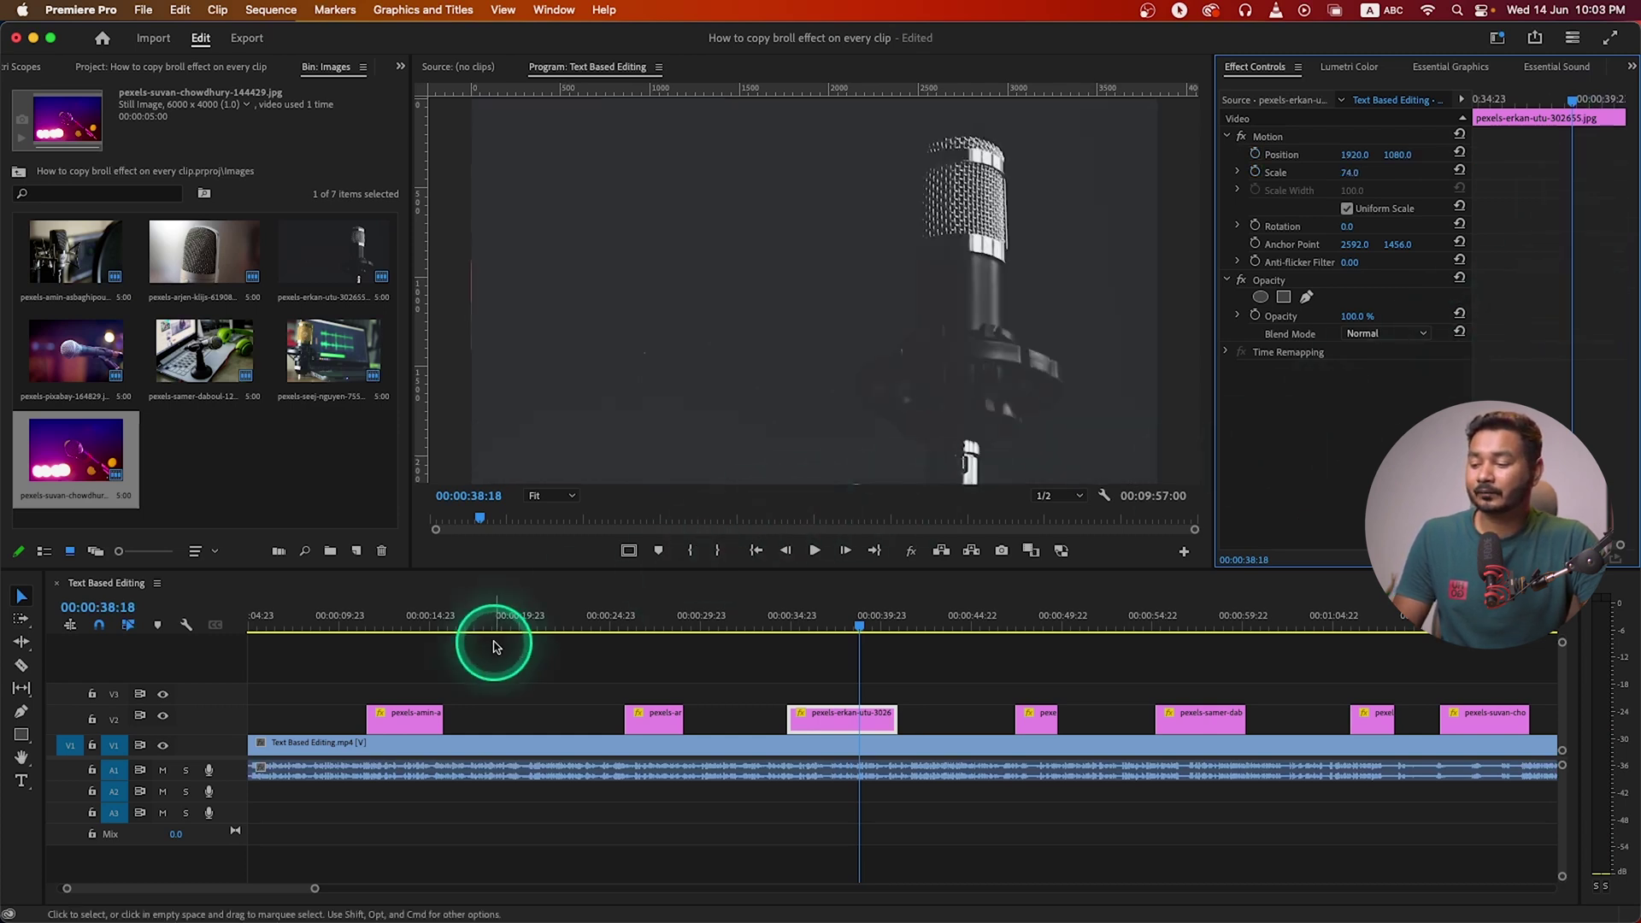
{"action": "left_click", "coordinate": [421, 727]}
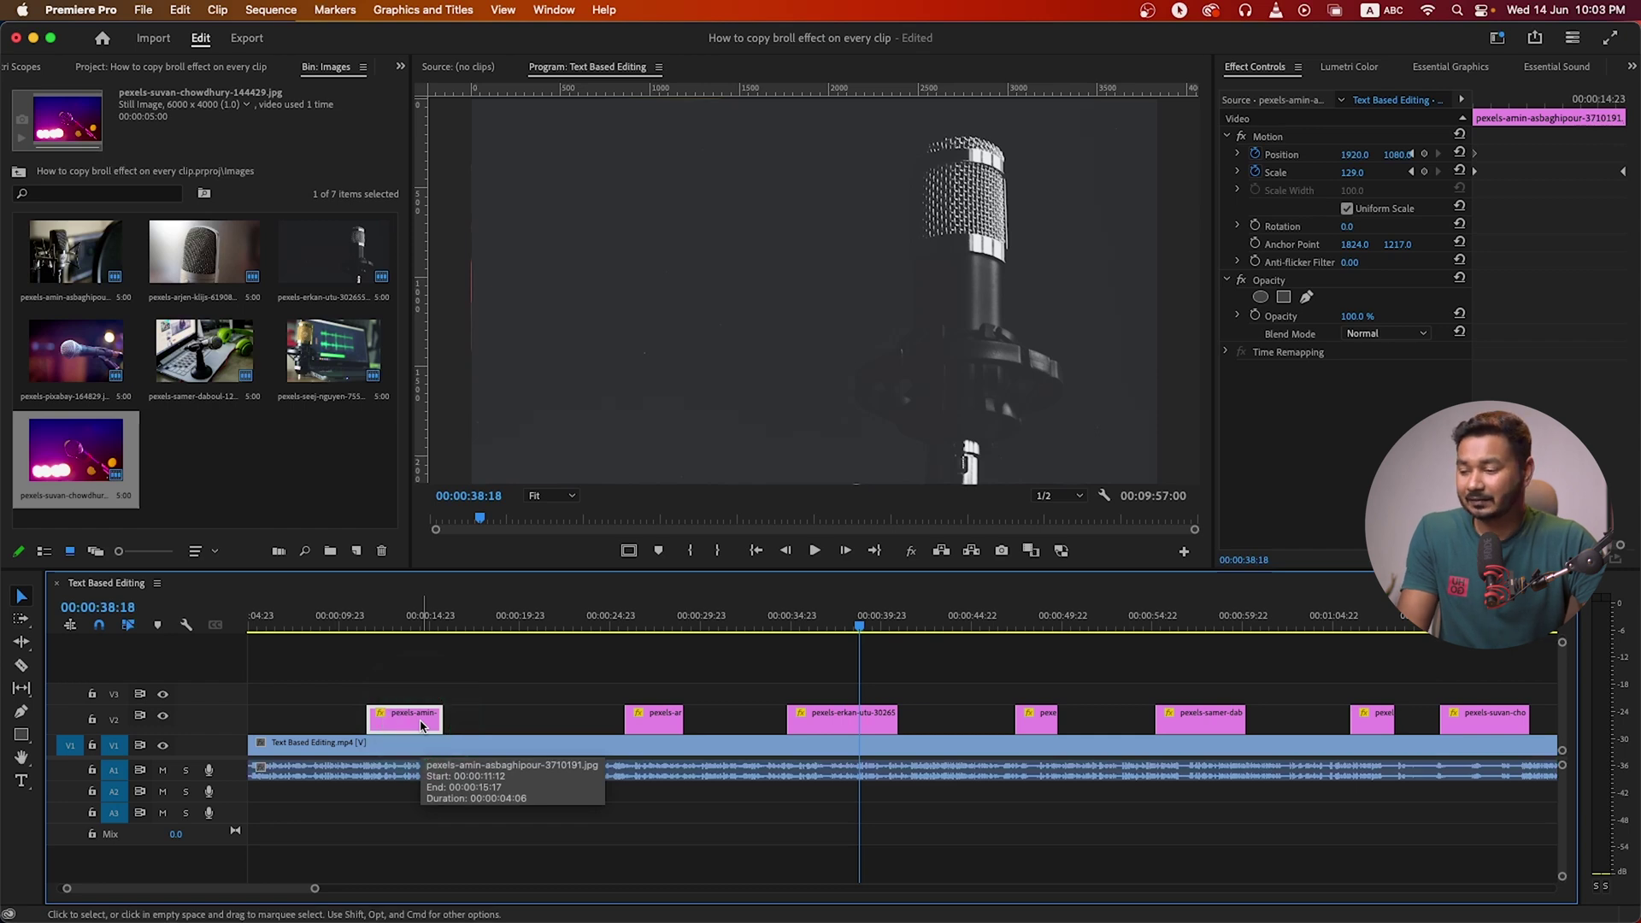
Copy the whole first B-roll clip and marquee-select the remaining V2 image clips
{"action": "right_click", "coordinate": [421, 727]}
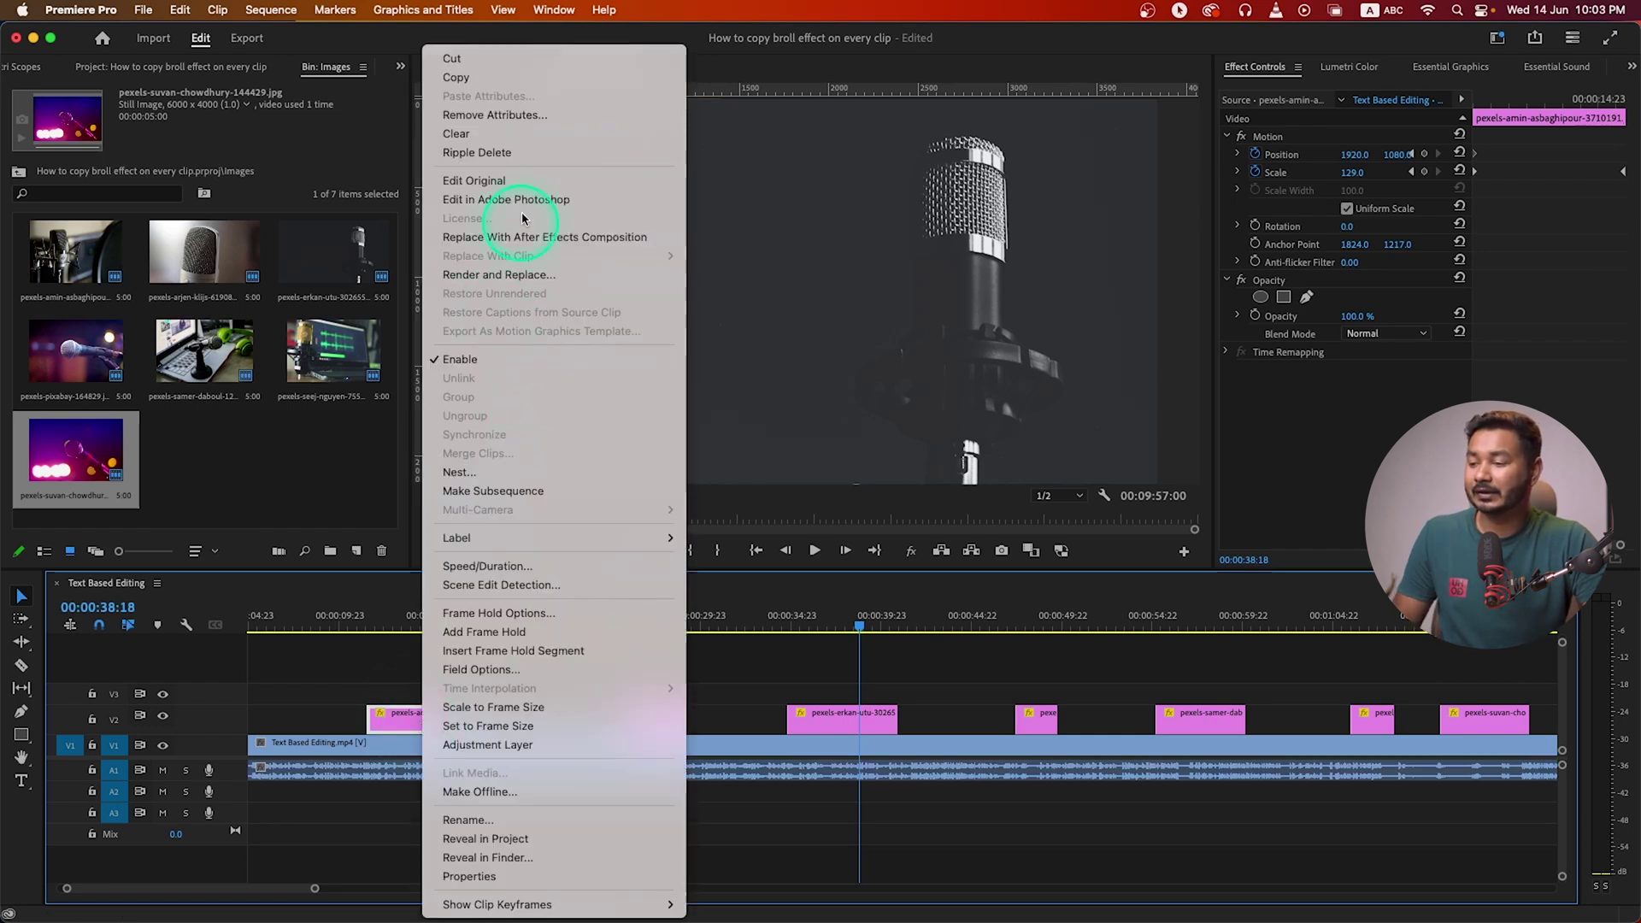
{"action": "left_click", "coordinate": [458, 78]}
{"action": "left_click_drag", "start_coordinate": [604, 660], "coordinate": [1487, 720]}
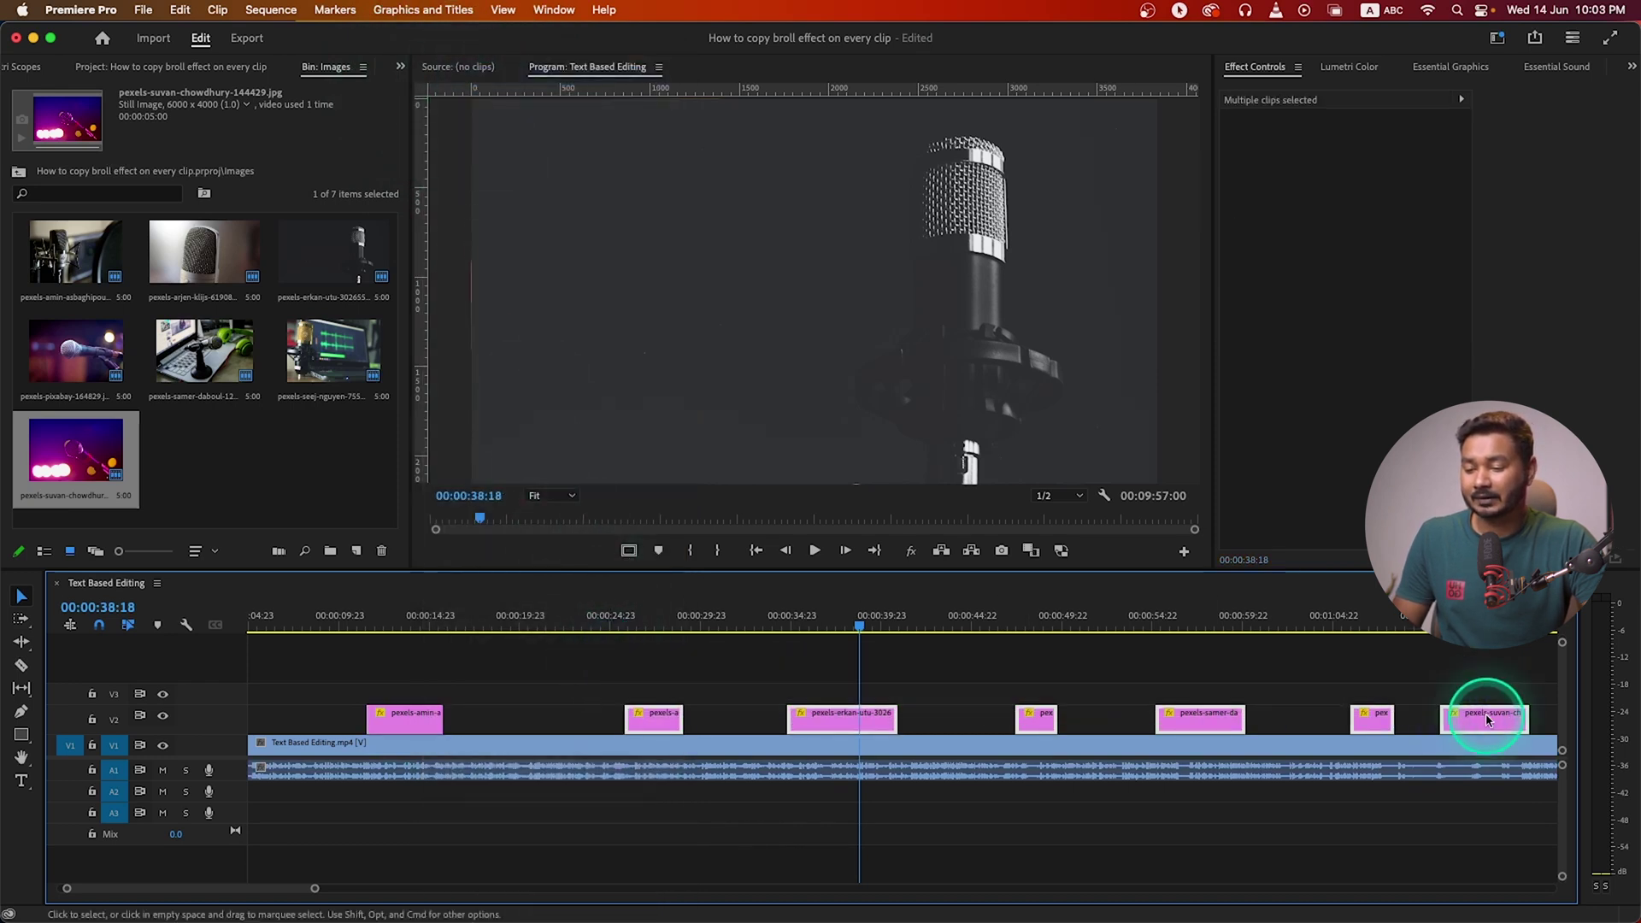
{"action": "right_click", "coordinate": [1486, 720]}
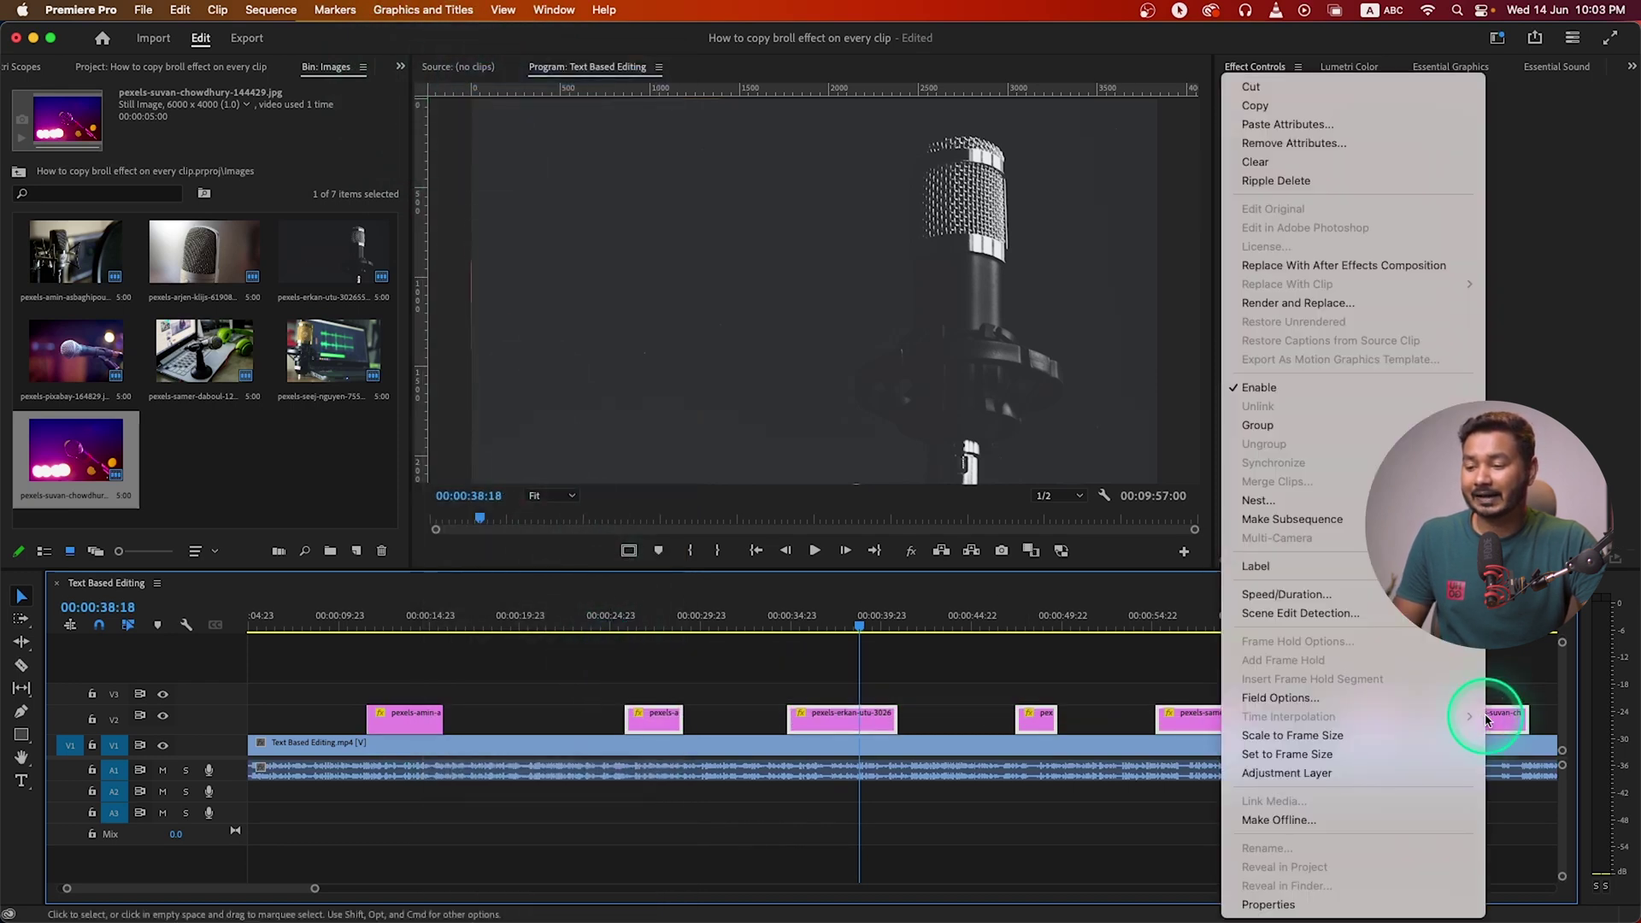
Paste Attributes onto the selected clips with only Motion checked, then deselect them
{"action": "left_click", "coordinate": [1306, 128]}
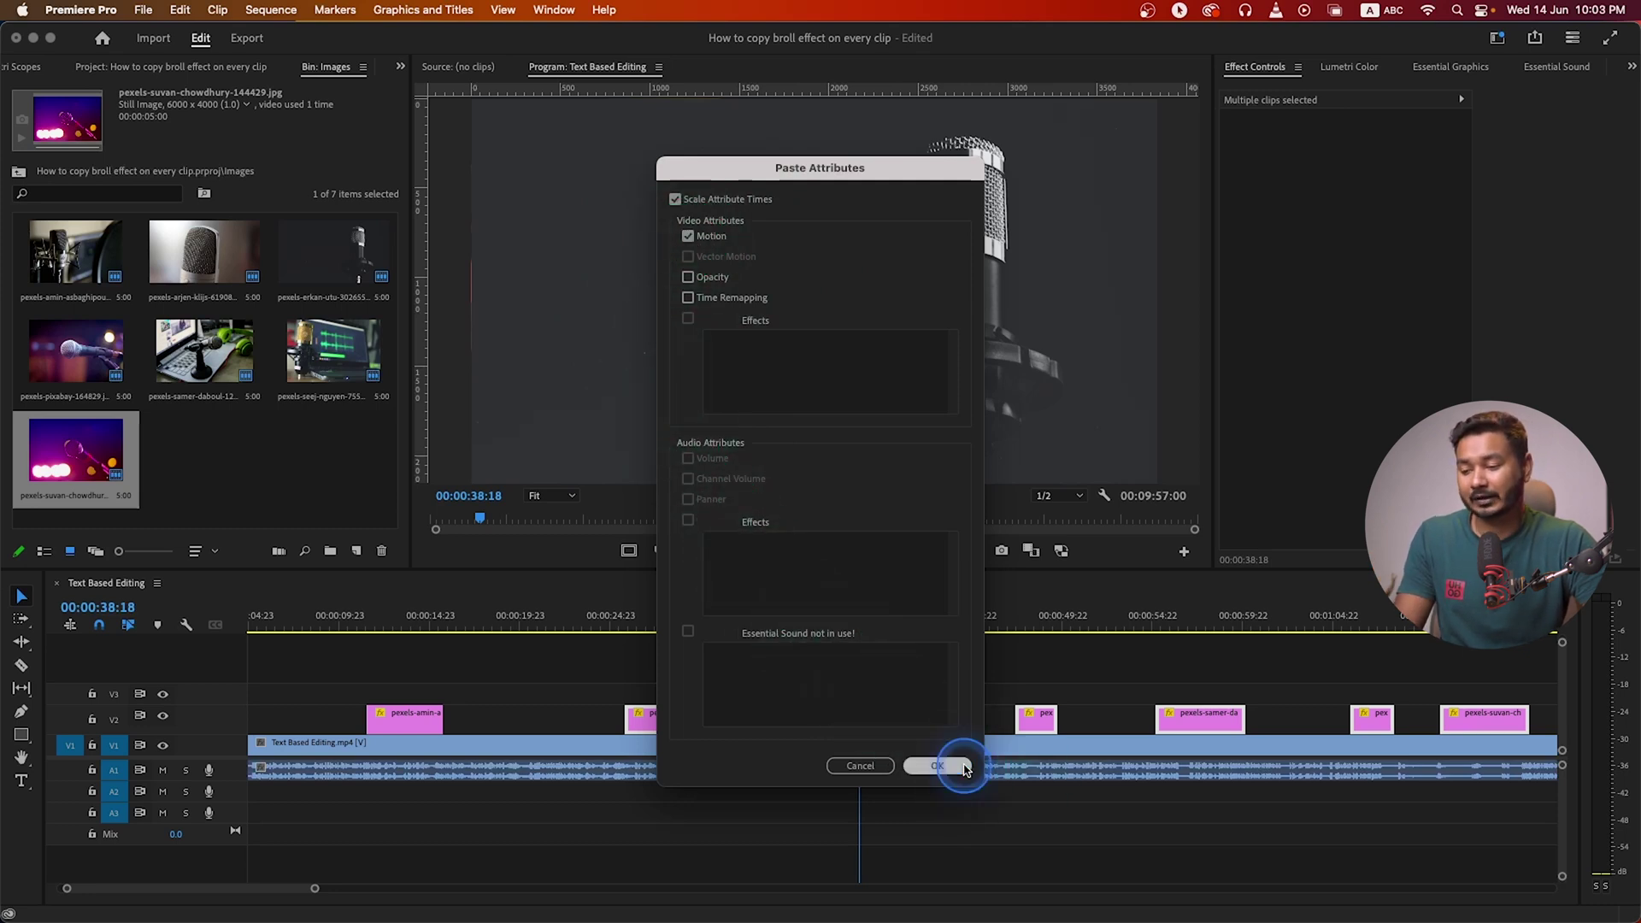
{"action": "left_click", "coordinate": [964, 767]}
{"action": "left_click", "coordinate": [937, 694]}
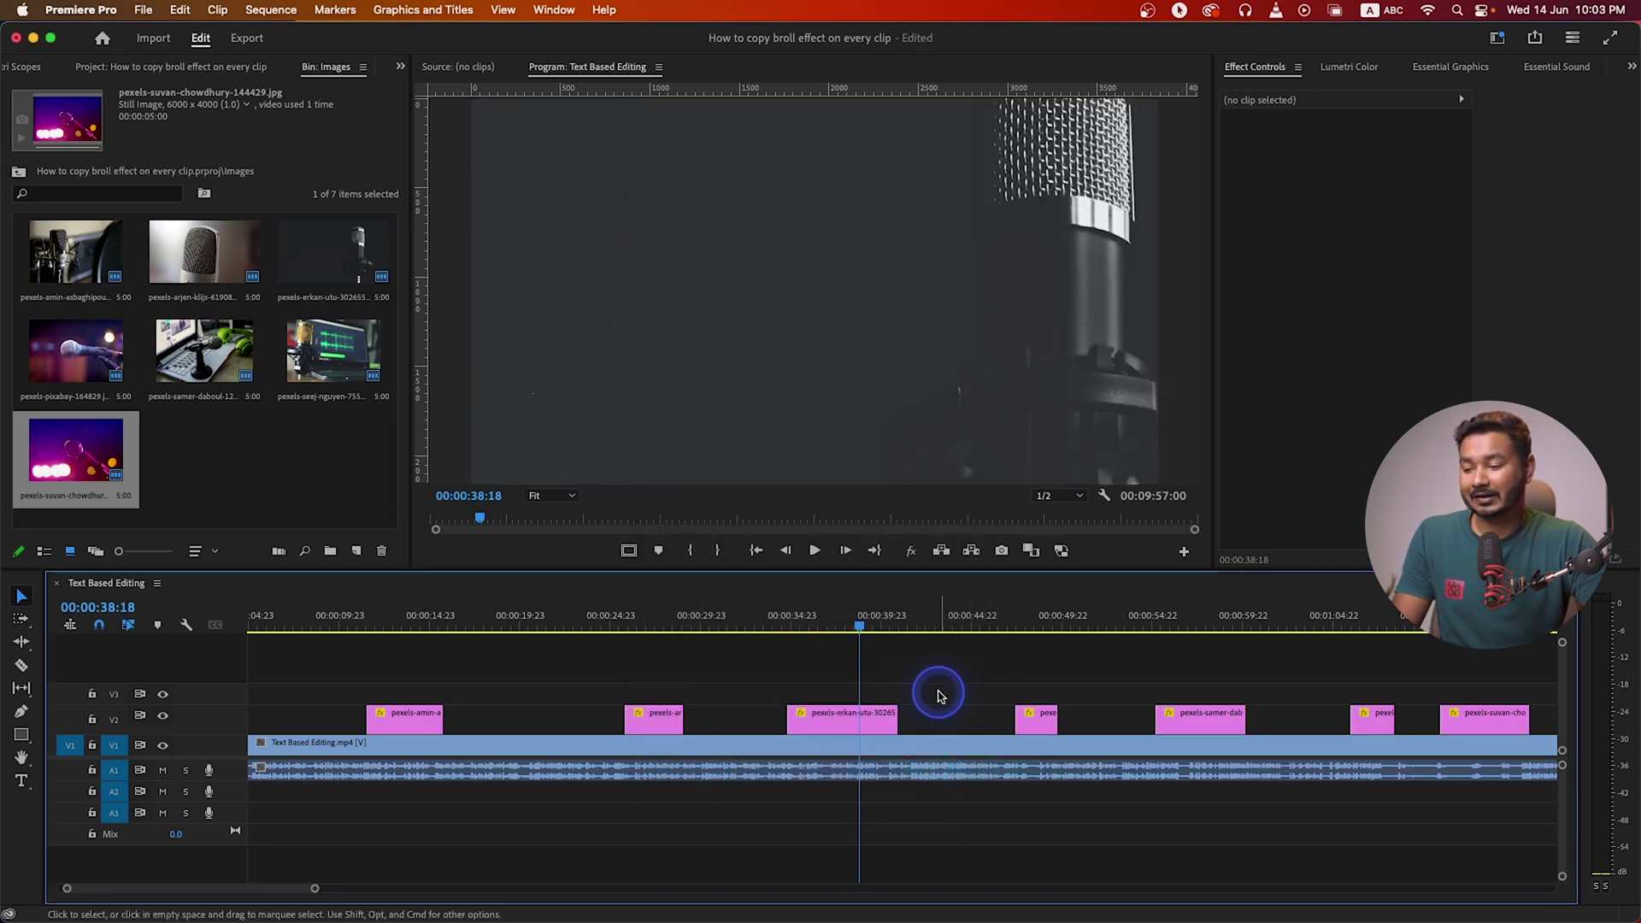
{"action": "left_click", "coordinate": [886, 723]}
{"action": "left_click", "coordinate": [1621, 167]}
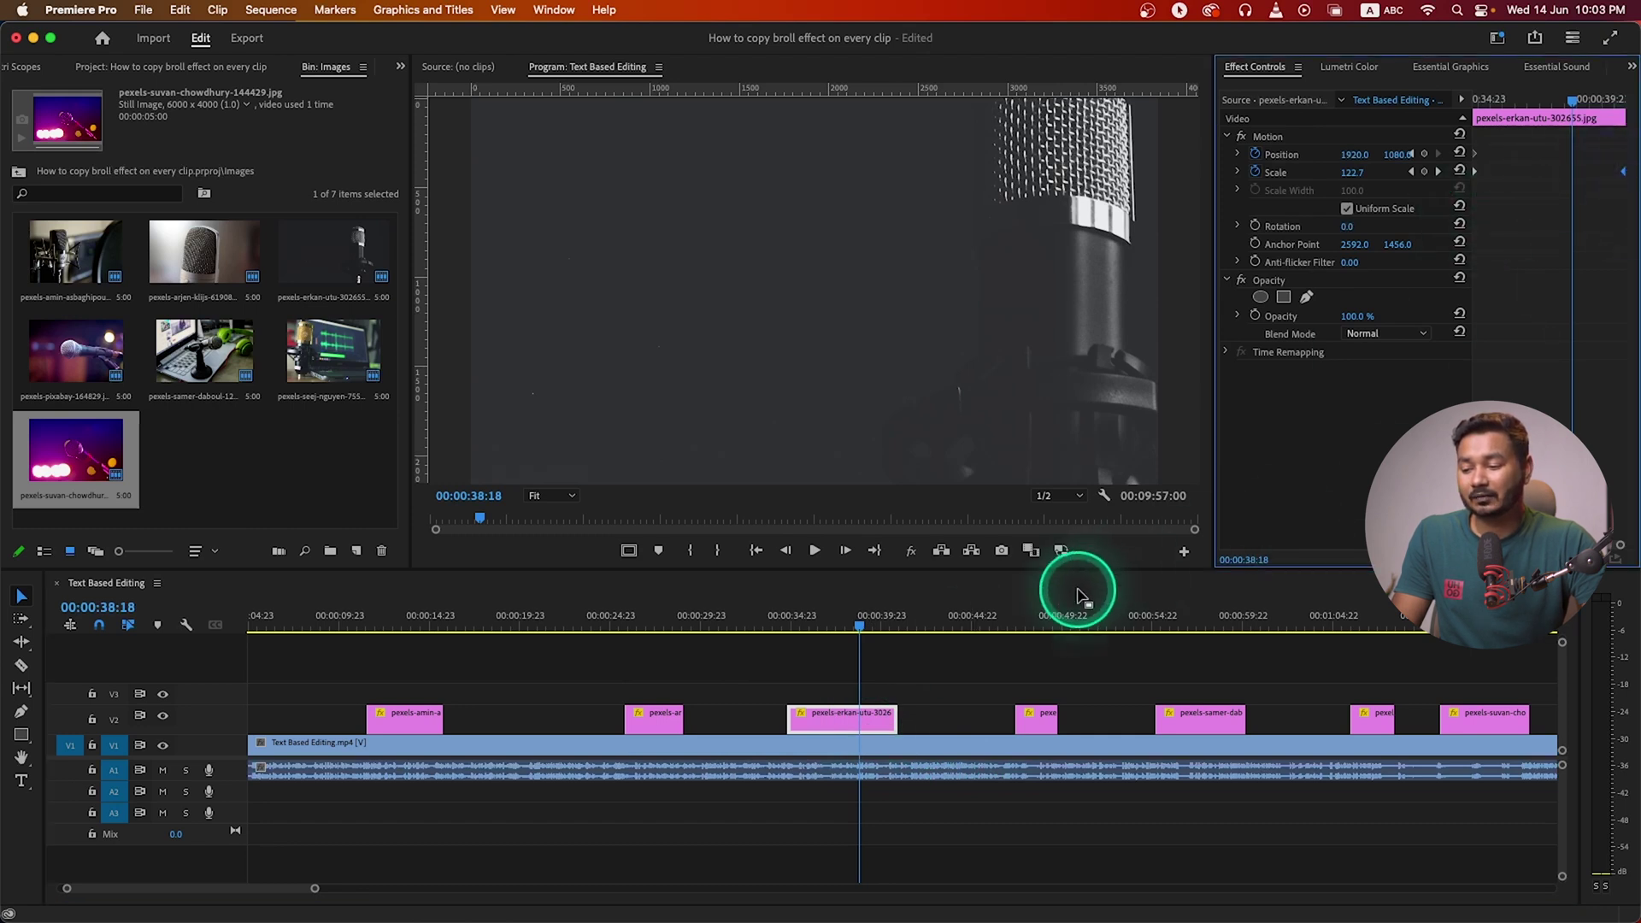
{"action": "left_click", "coordinate": [1025, 619]}
{"action": "left_click", "coordinate": [1038, 712]}
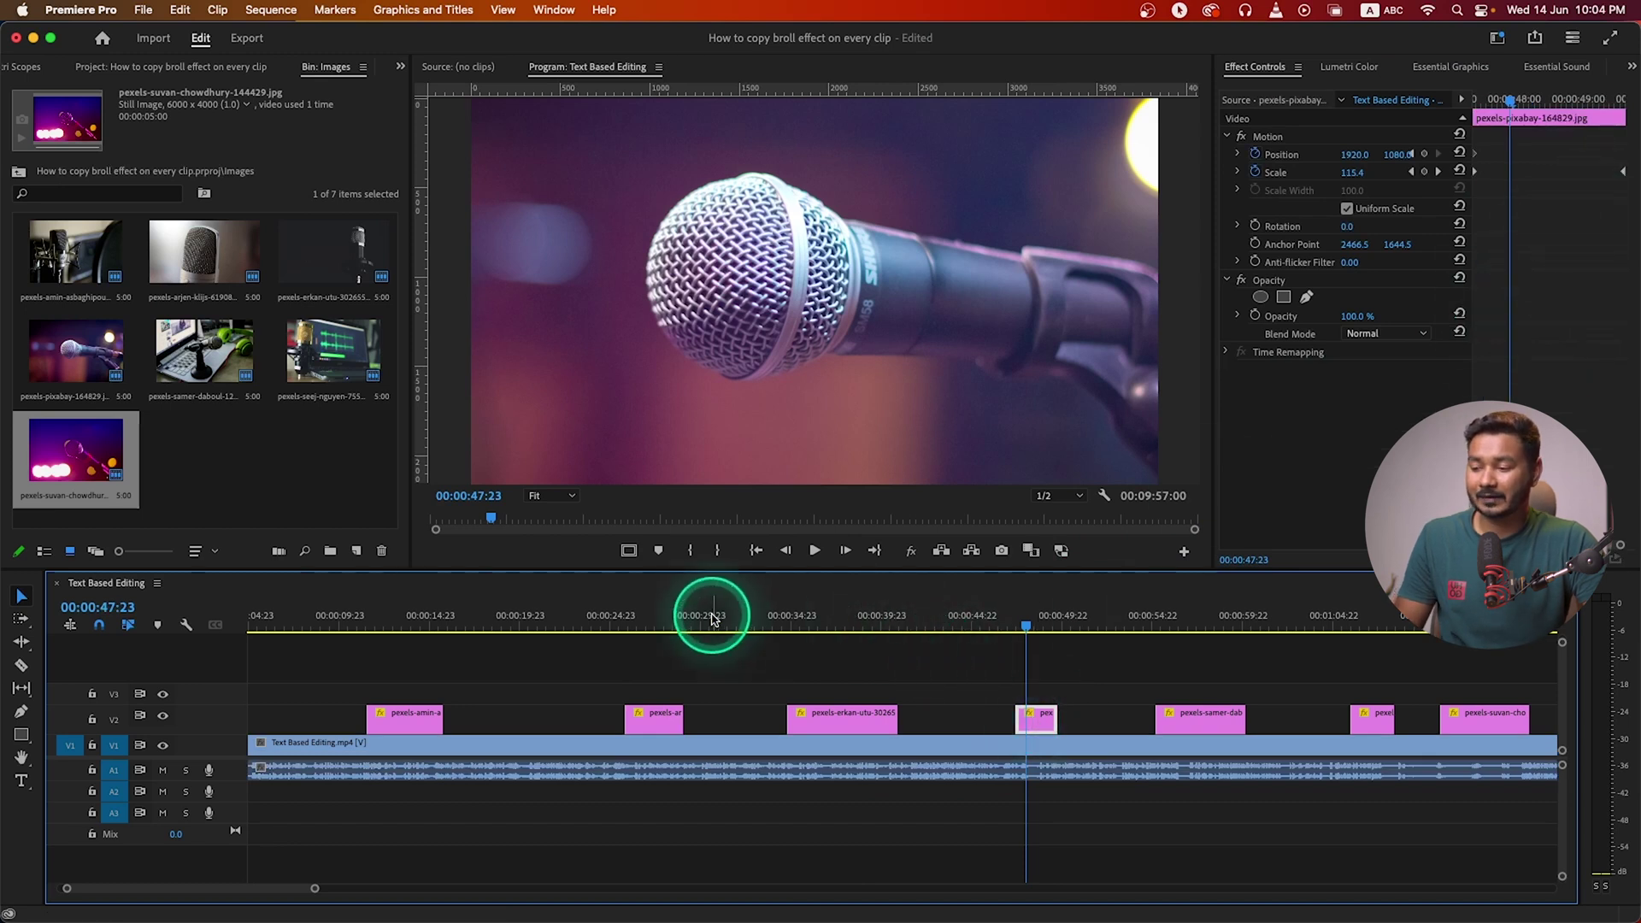
{"action": "left_click", "coordinate": [626, 617]}
{"action": "key", "text": "space"}
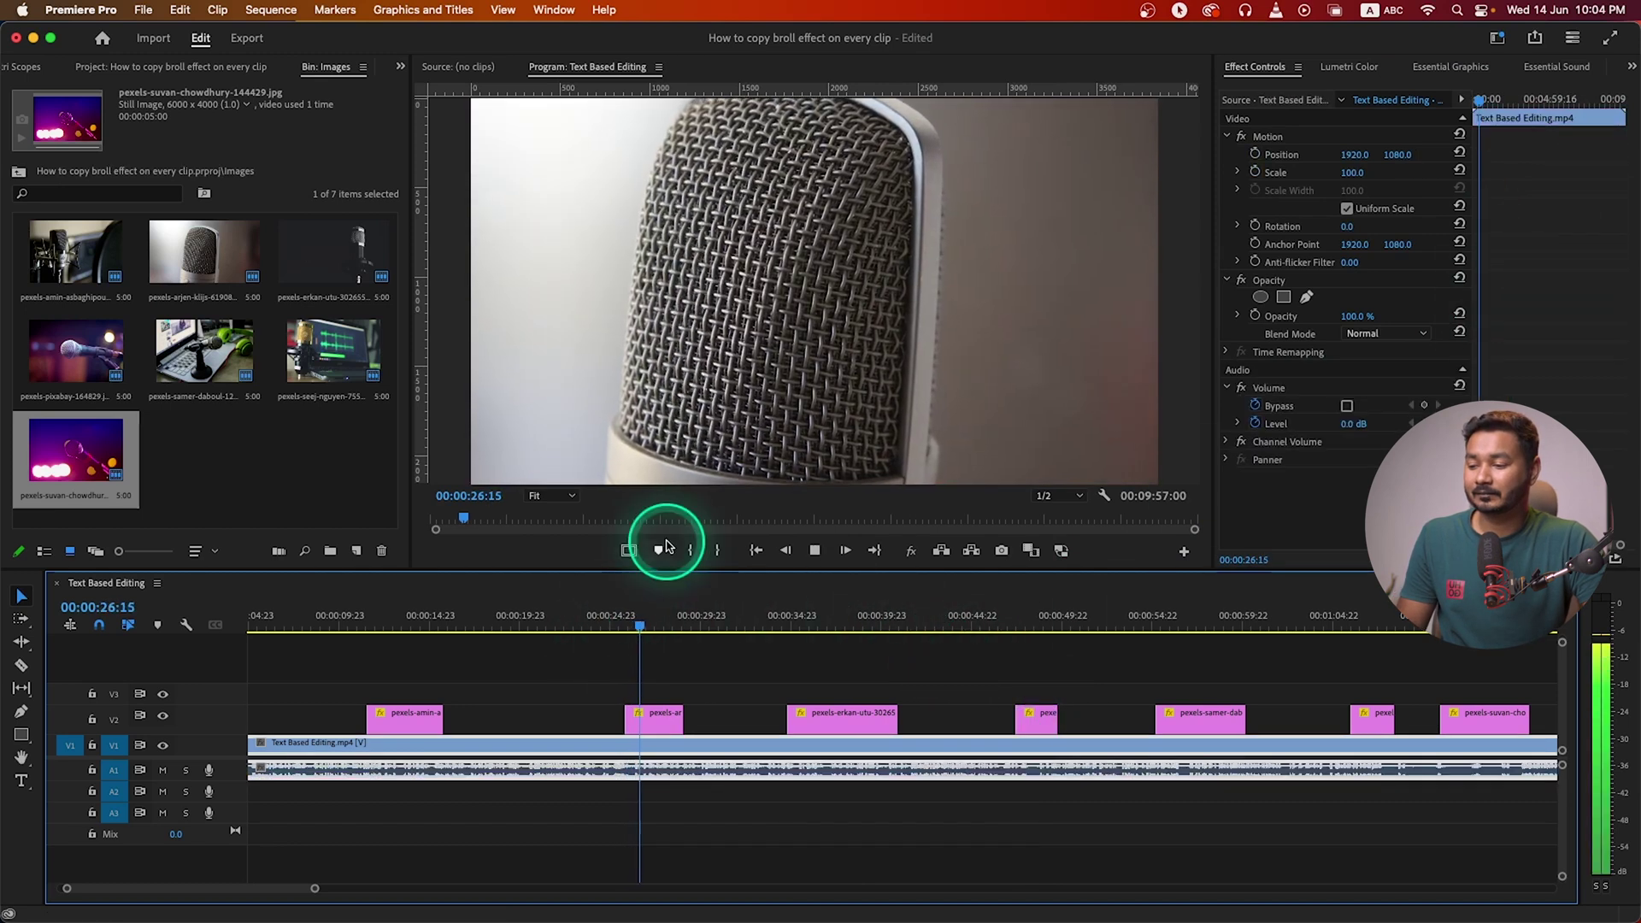
{"action": "left_click", "coordinate": [815, 550]}
{"action": "left_click", "coordinate": [792, 605]}
{"action": "key", "text": "space"}
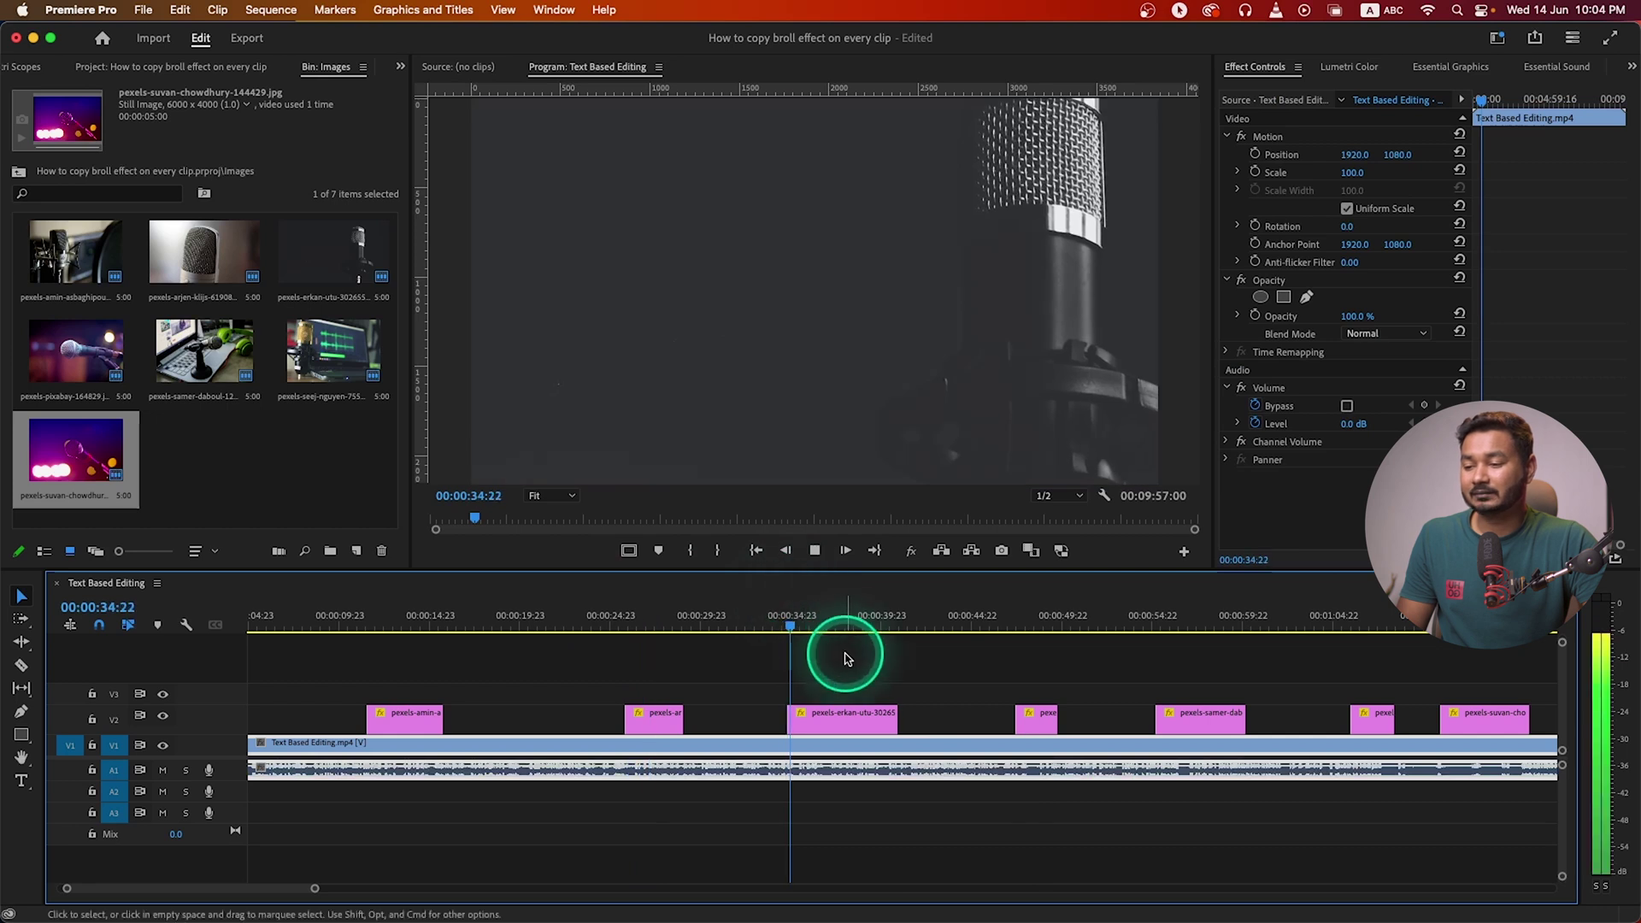
{"action": "left_click", "coordinate": [851, 716]}
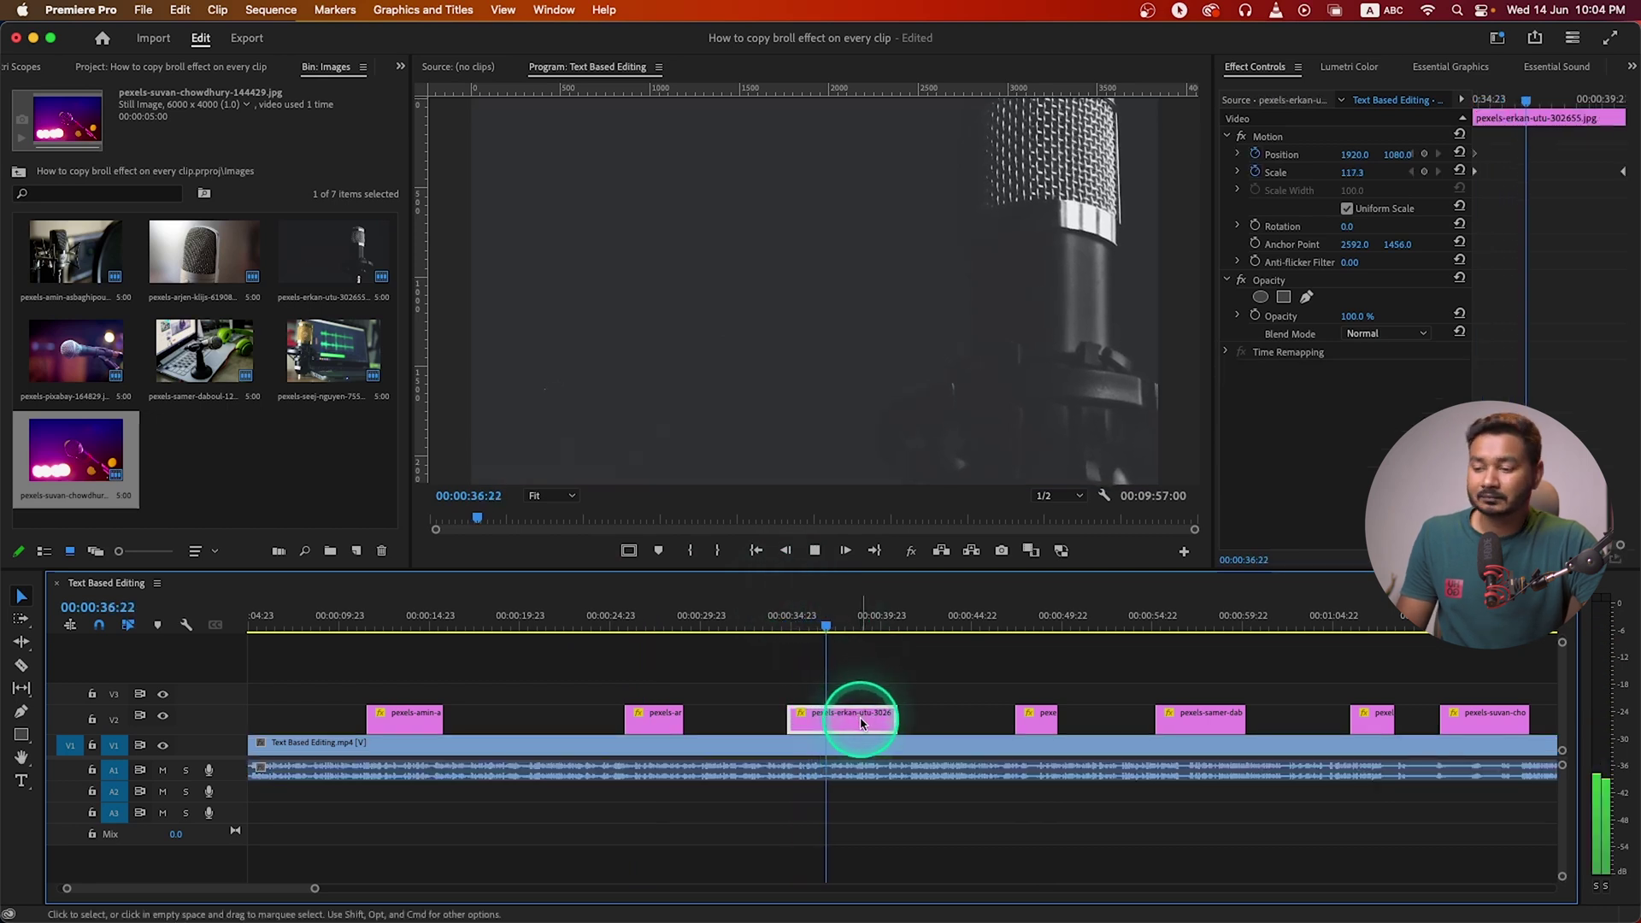
{"action": "key", "text": "space"}
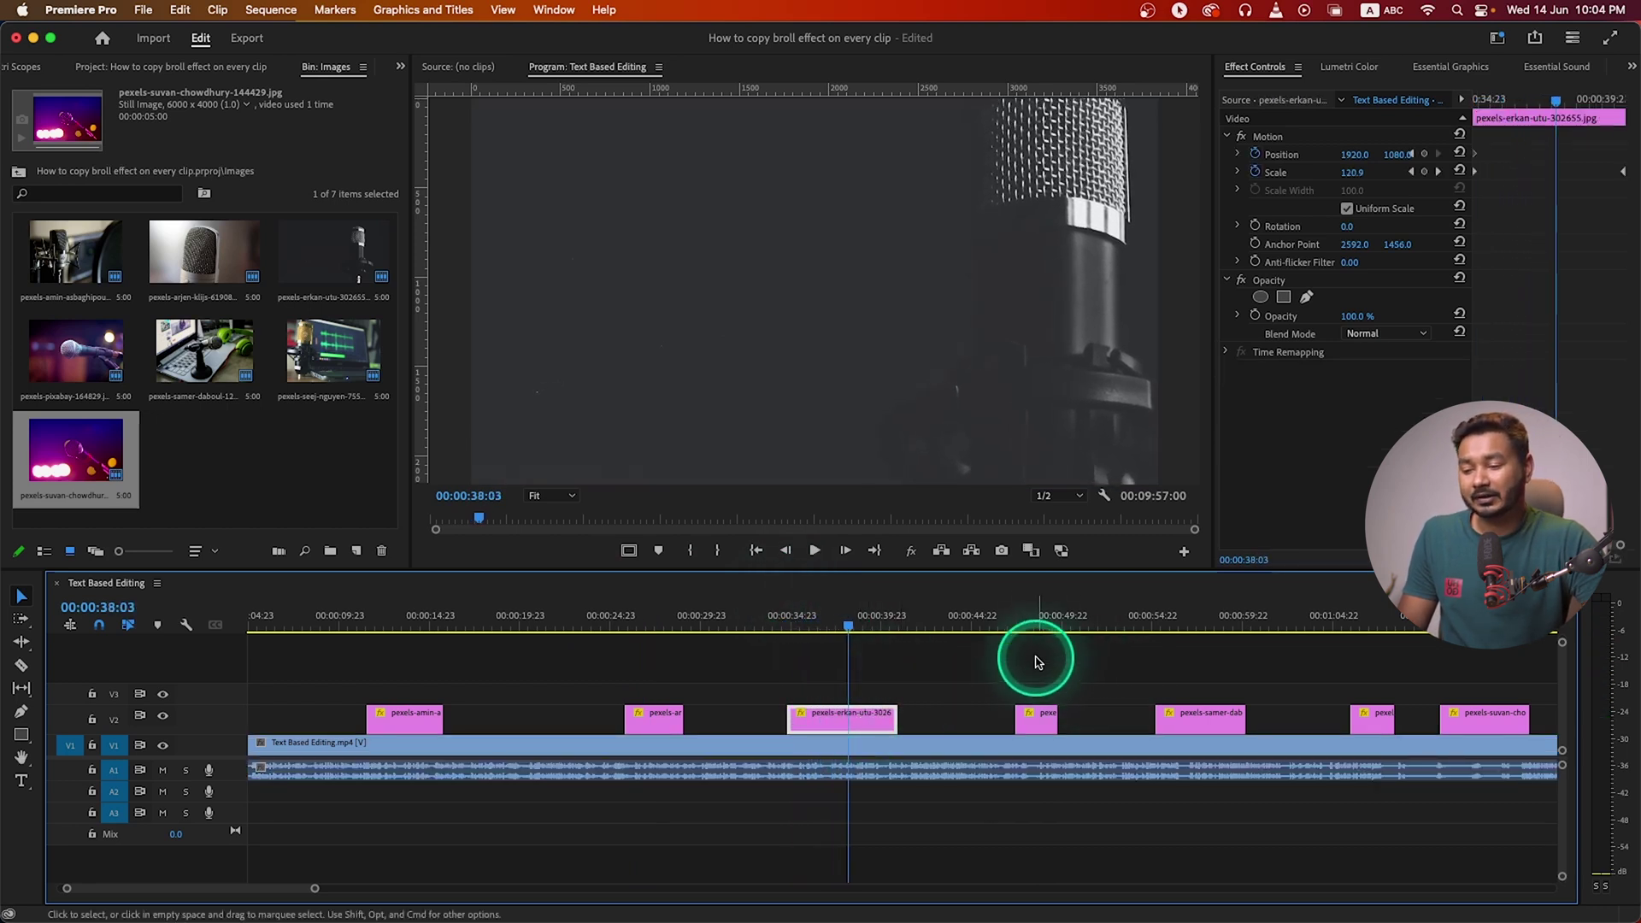
{"action": "left_click", "coordinate": [1038, 624]}
{"action": "left_click", "coordinate": [1049, 722]}
{"action": "left_click", "coordinate": [1542, 248]}
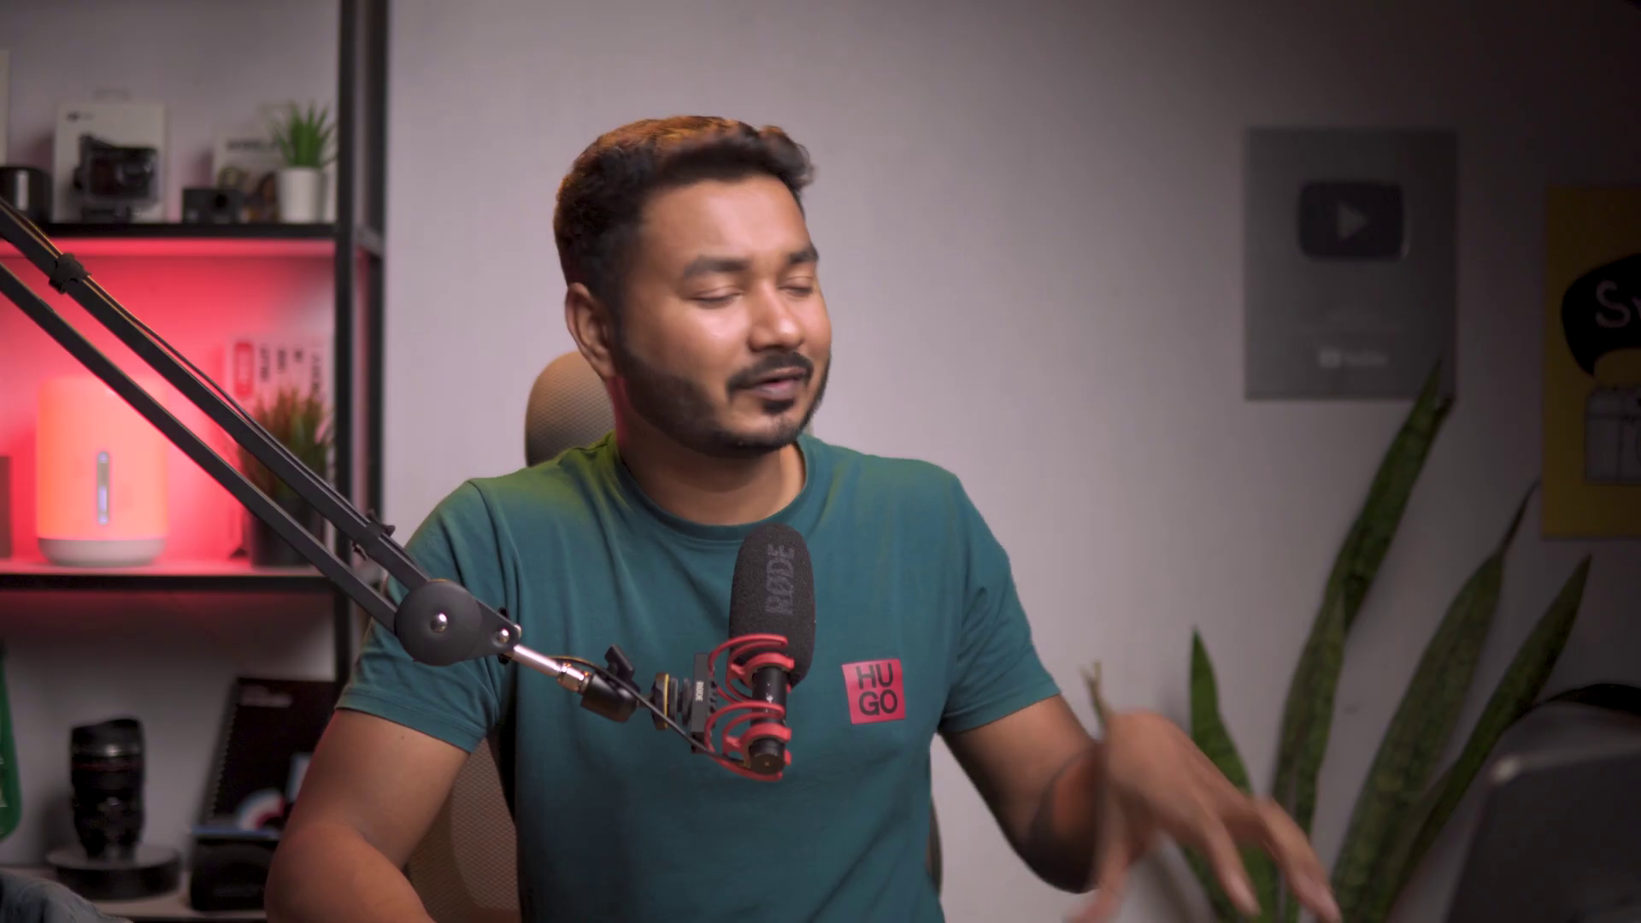